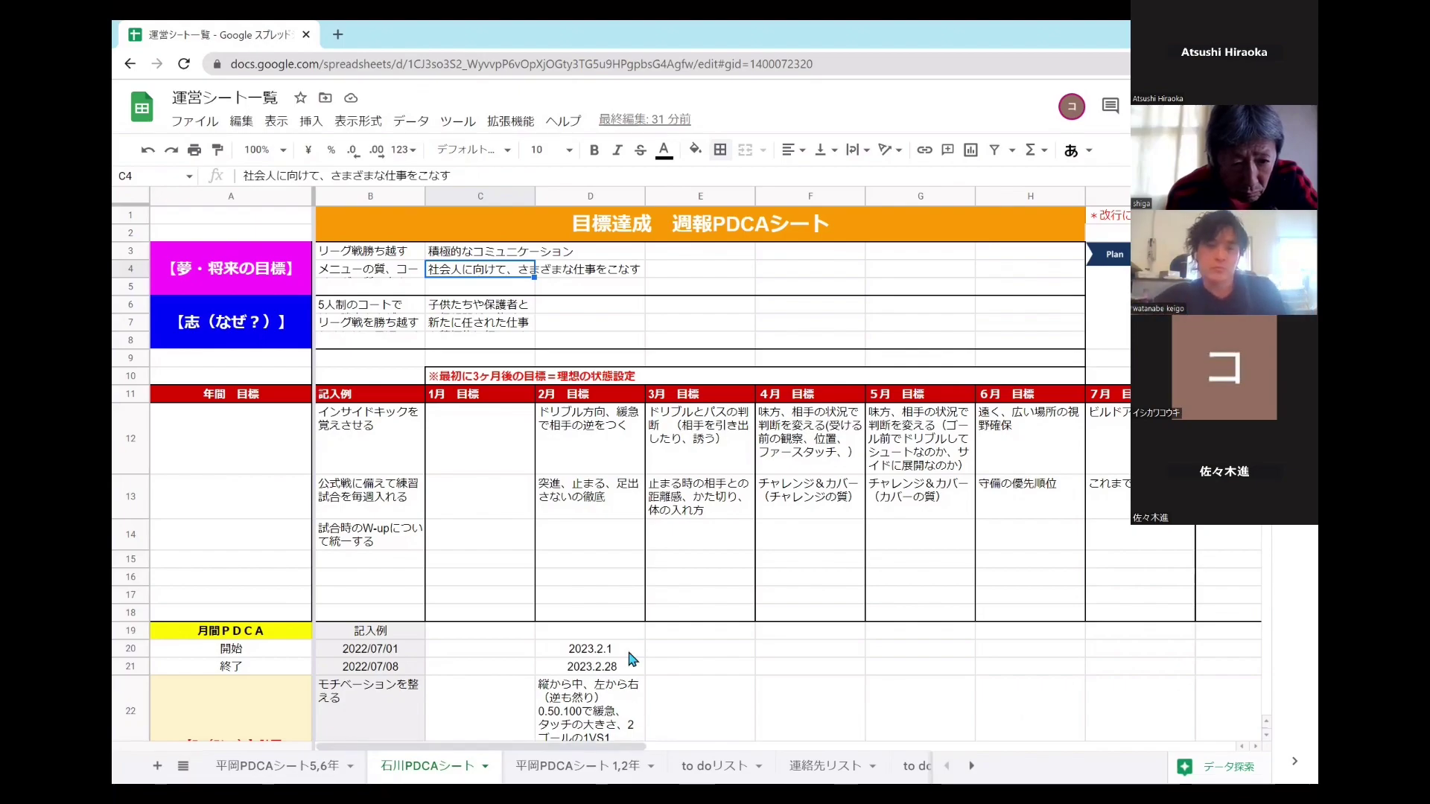
Read the 【夢・将来の目標】 entries in cells B3 to C4 of the current PDCA sheet.
{"action": "left_click", "coordinate": [399, 255]}
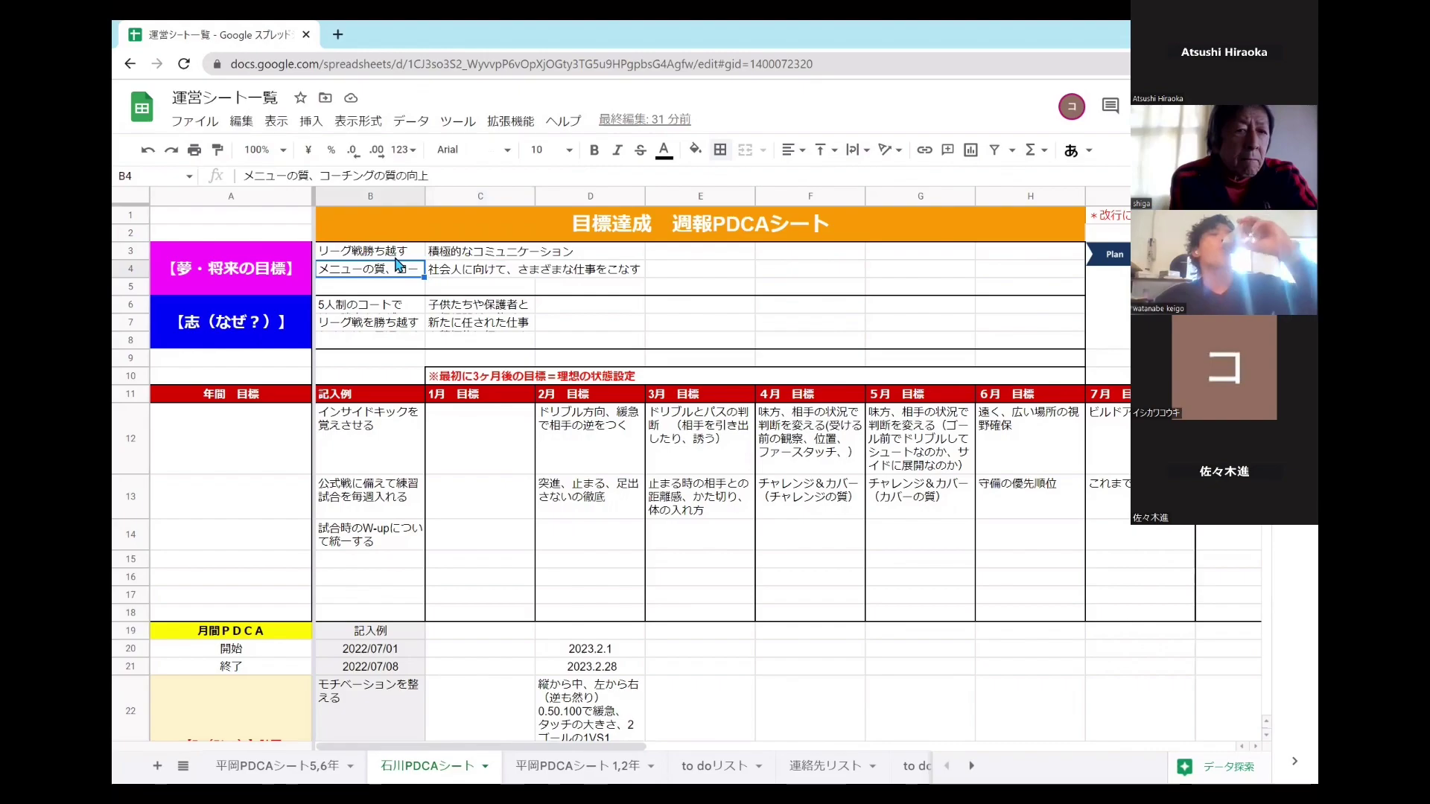
{"action": "key", "text": "Right"}
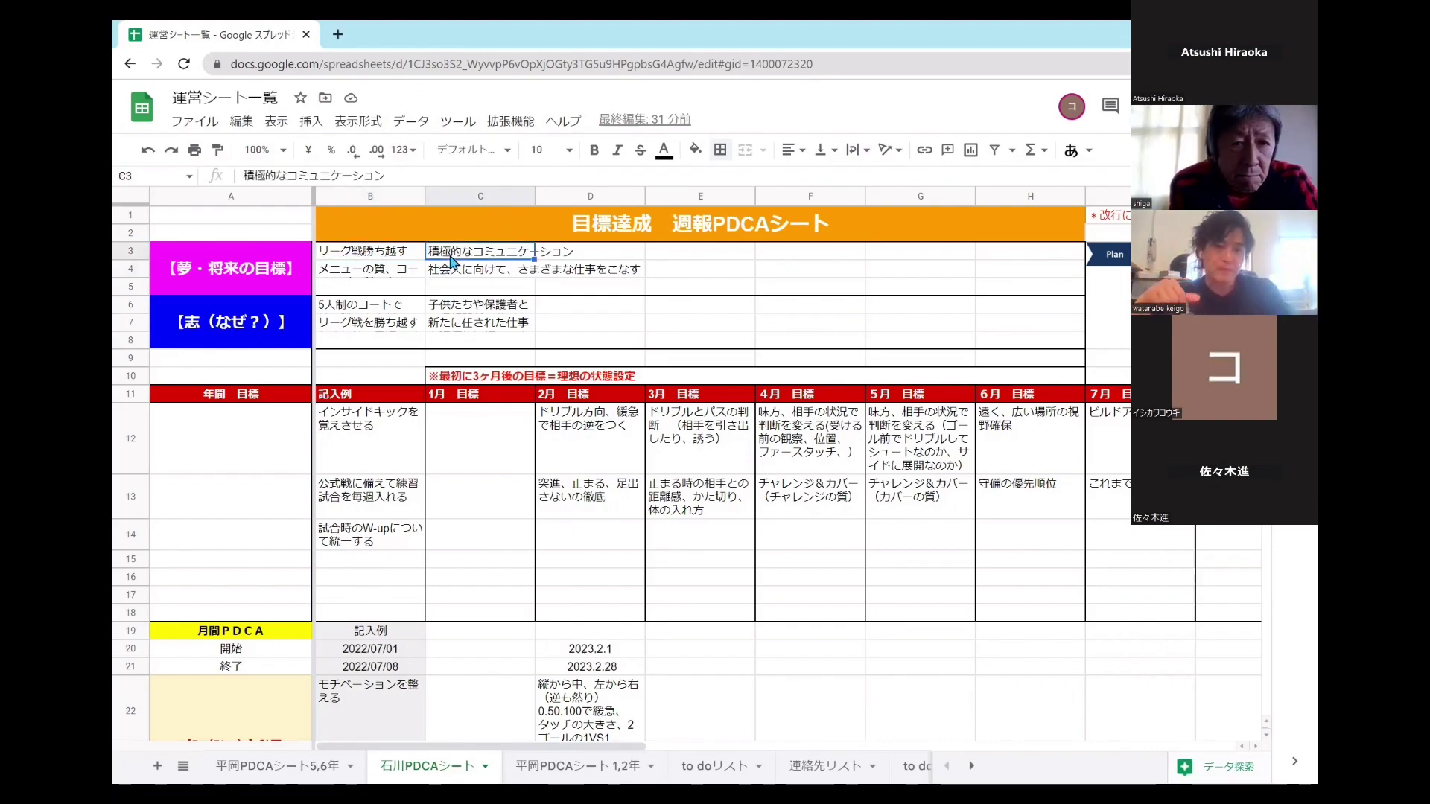
{"action": "left_click", "coordinate": [416, 257]}
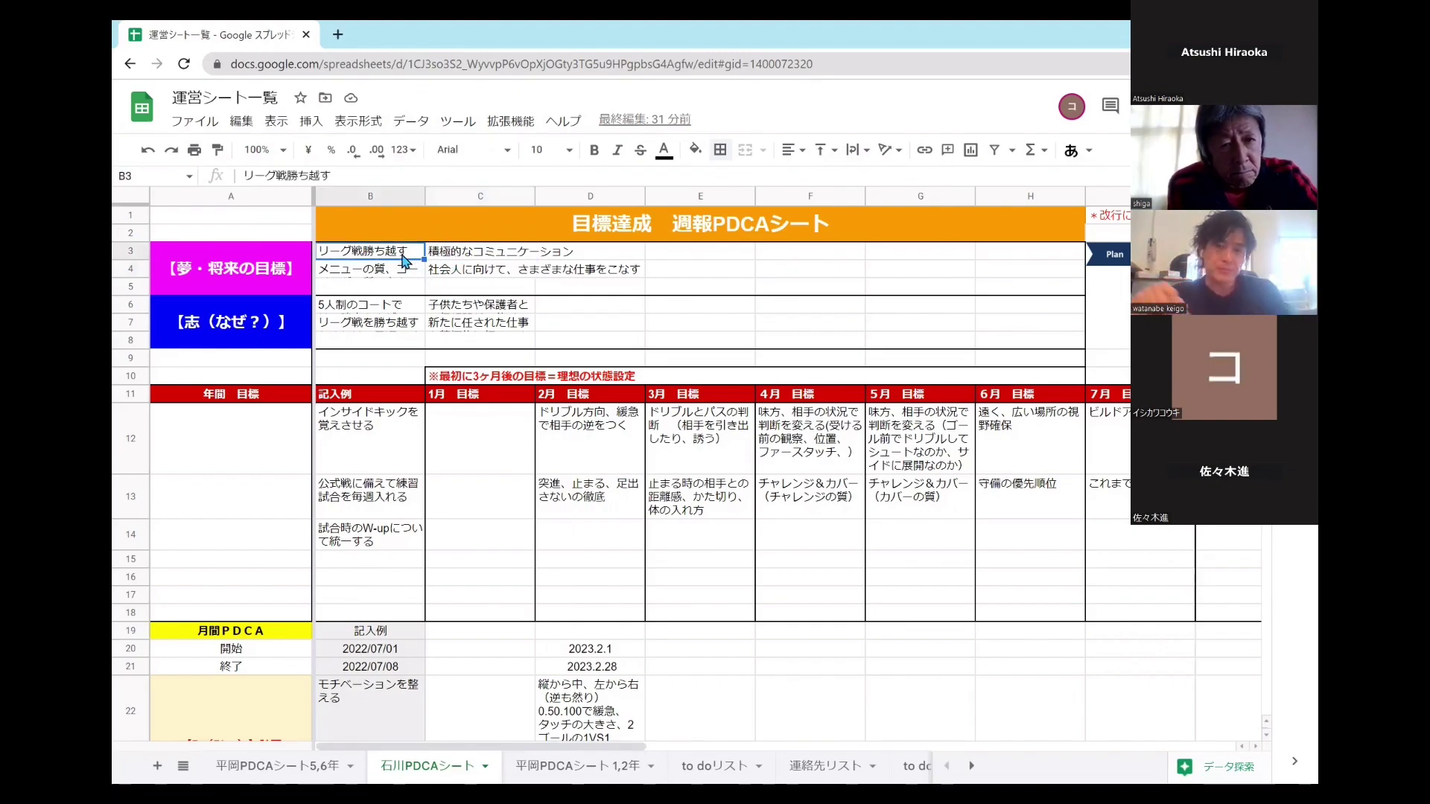
{"action": "left_click", "coordinate": [460, 274]}
{"action": "left_click", "coordinate": [392, 280]}
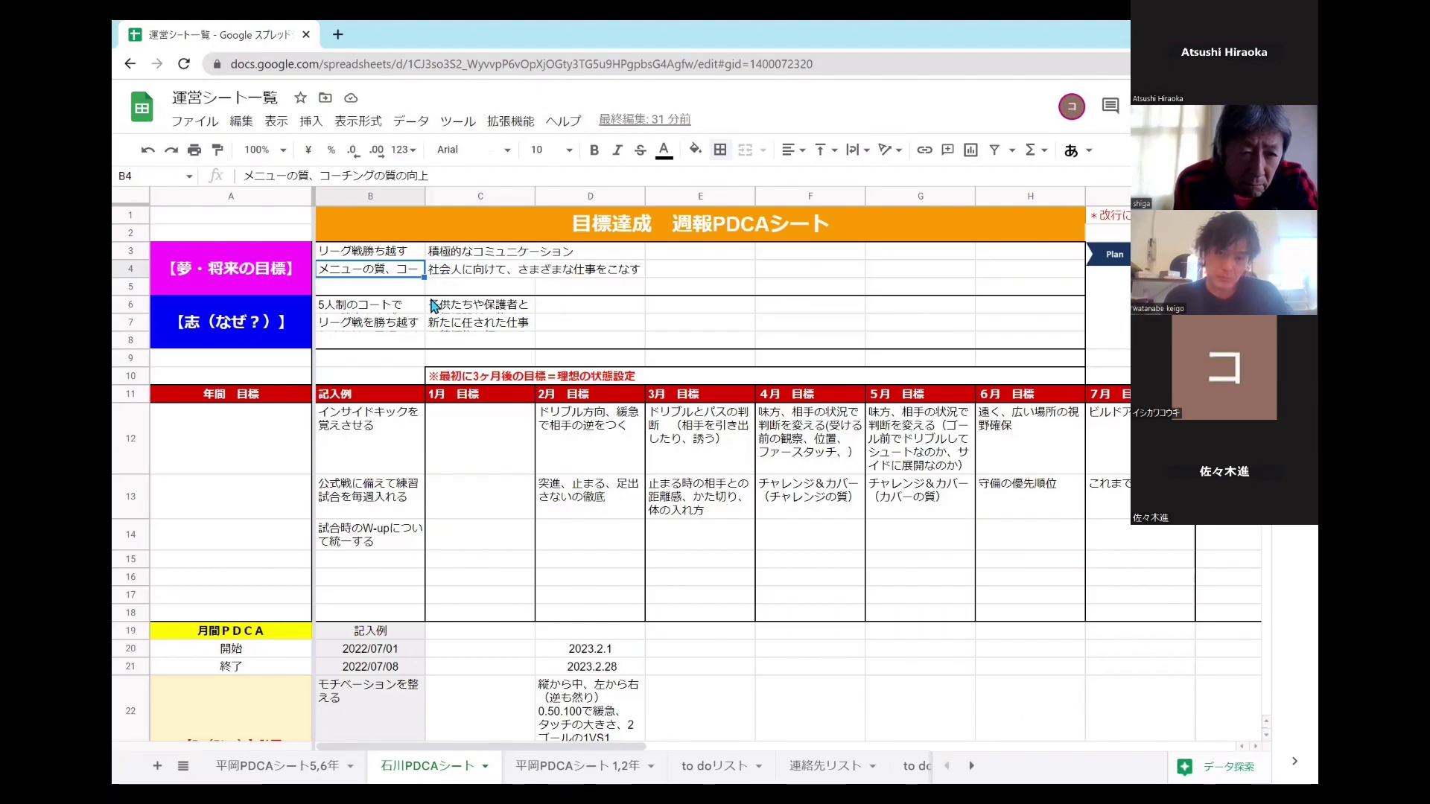
Read the full text of the 【志（なぜ？）】 entries in cells B6, C6, B7 and C7.
{"action": "left_click", "coordinate": [402, 309]}
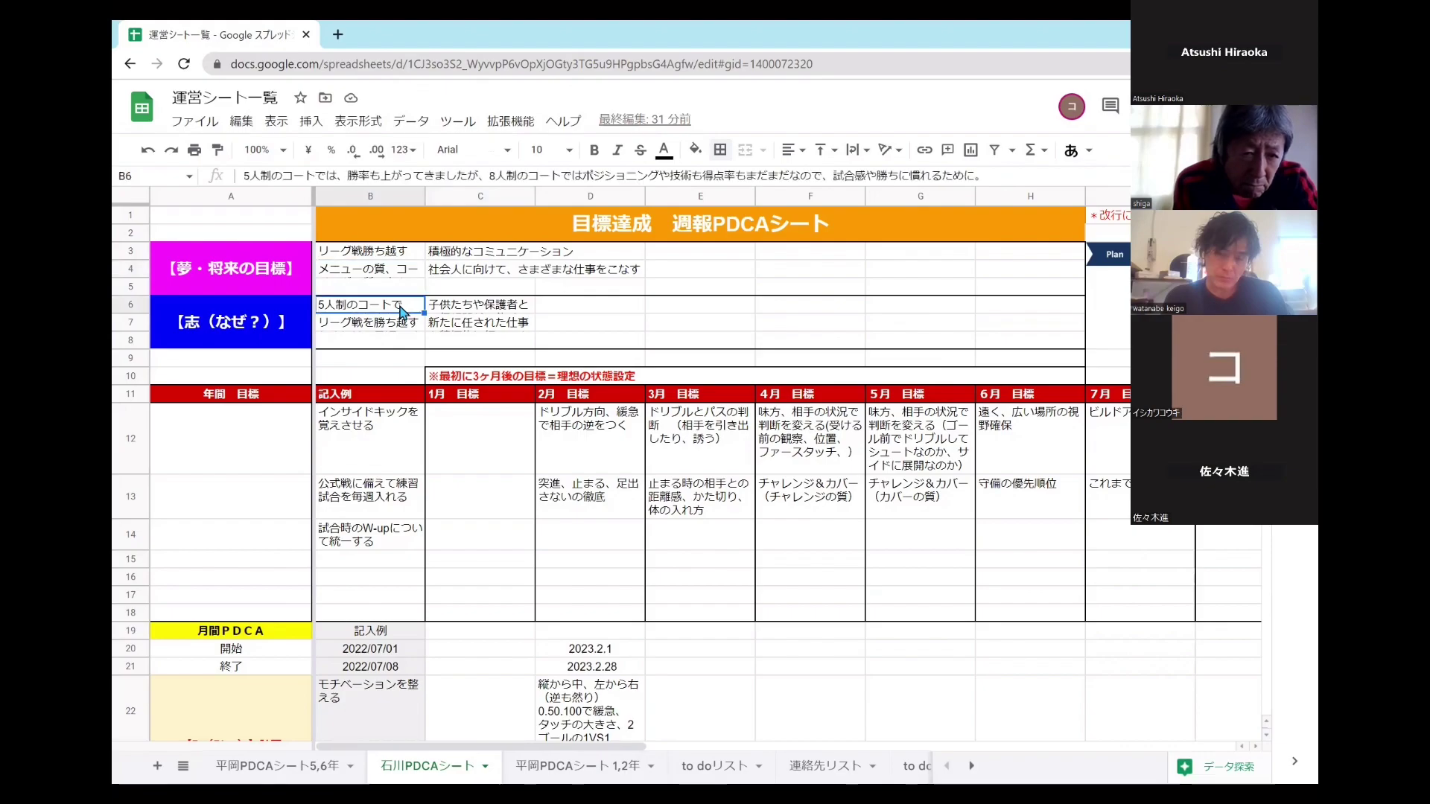
{"action": "left_click", "coordinate": [438, 310]}
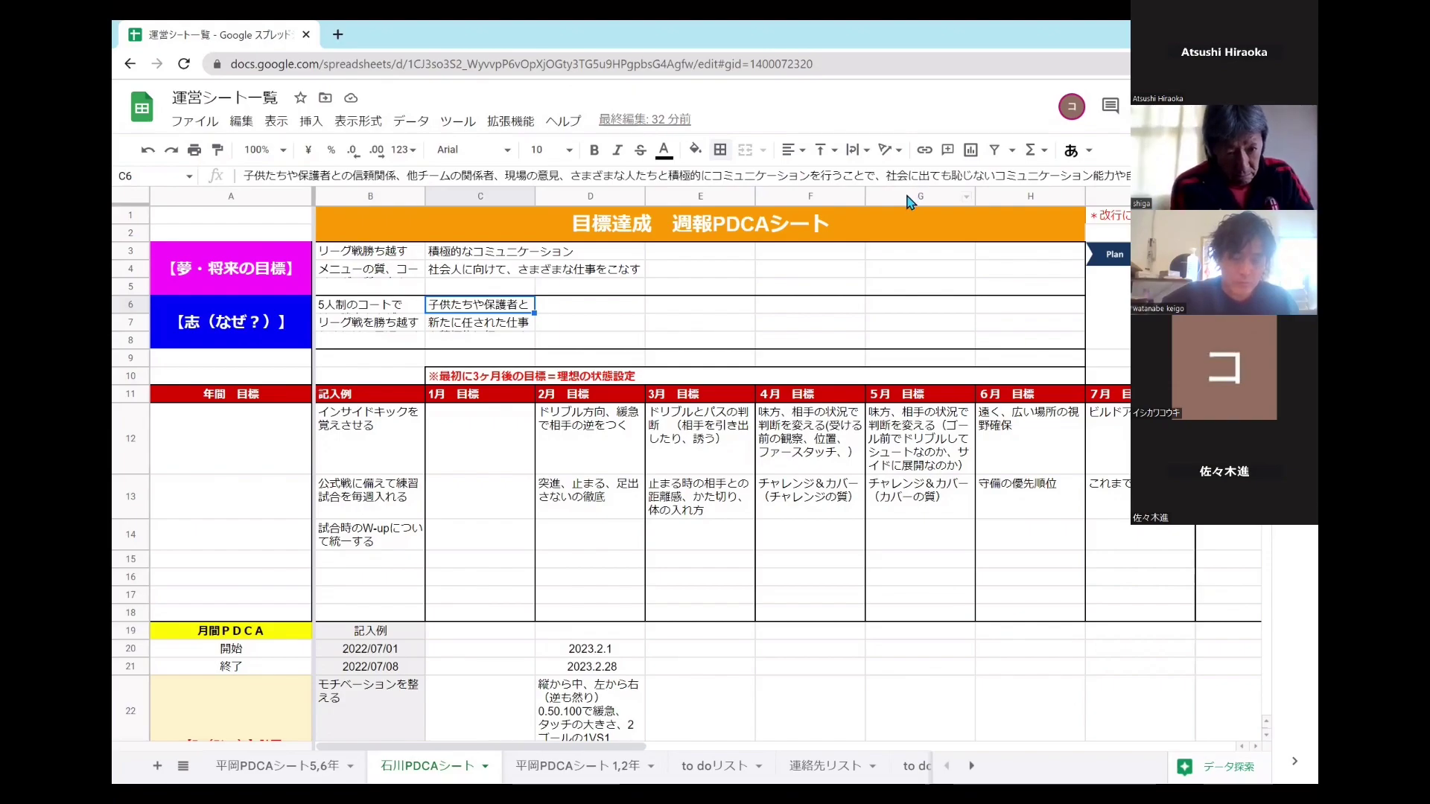
{"action": "left_click", "coordinate": [406, 329]}
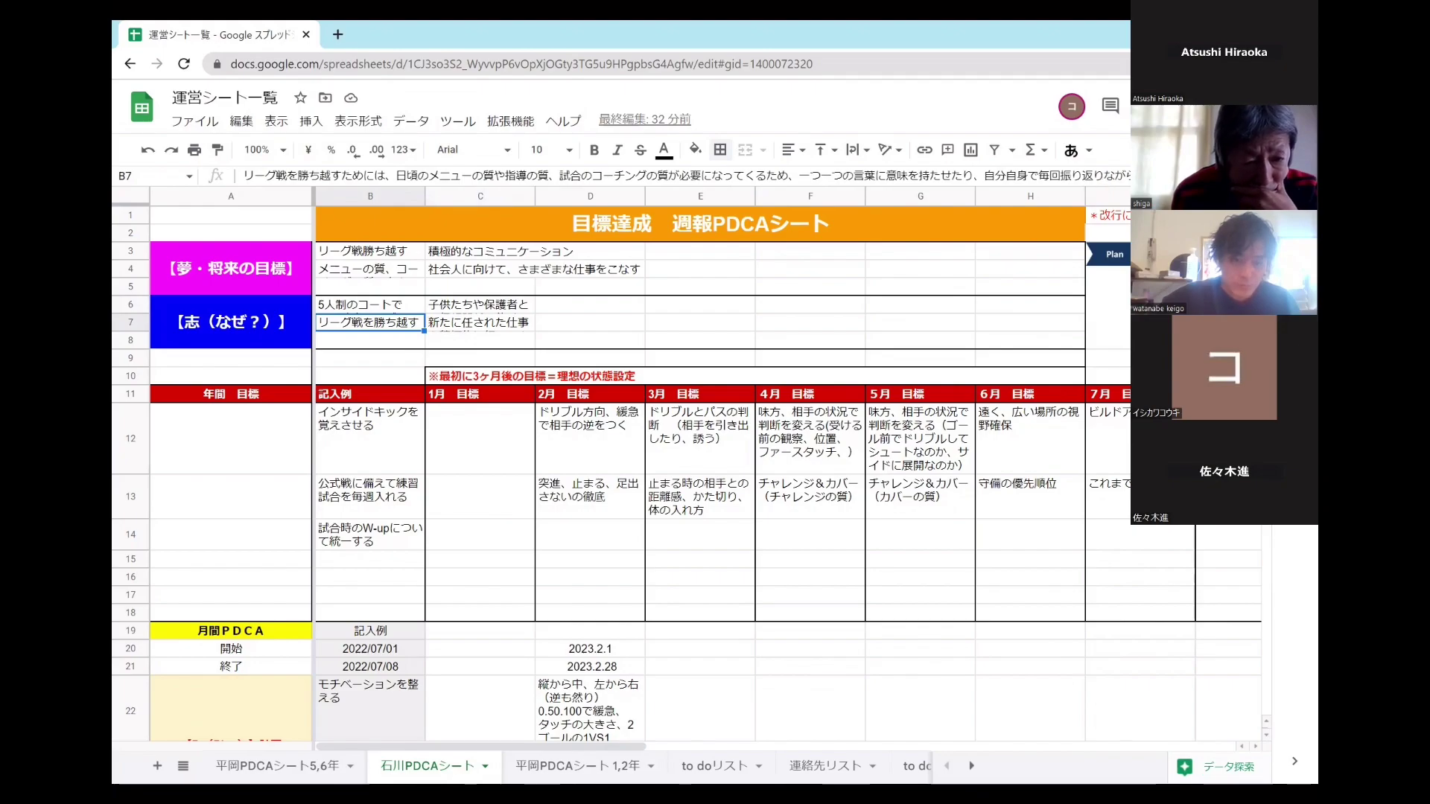
{"action": "double_click", "coordinate": [394, 333]}
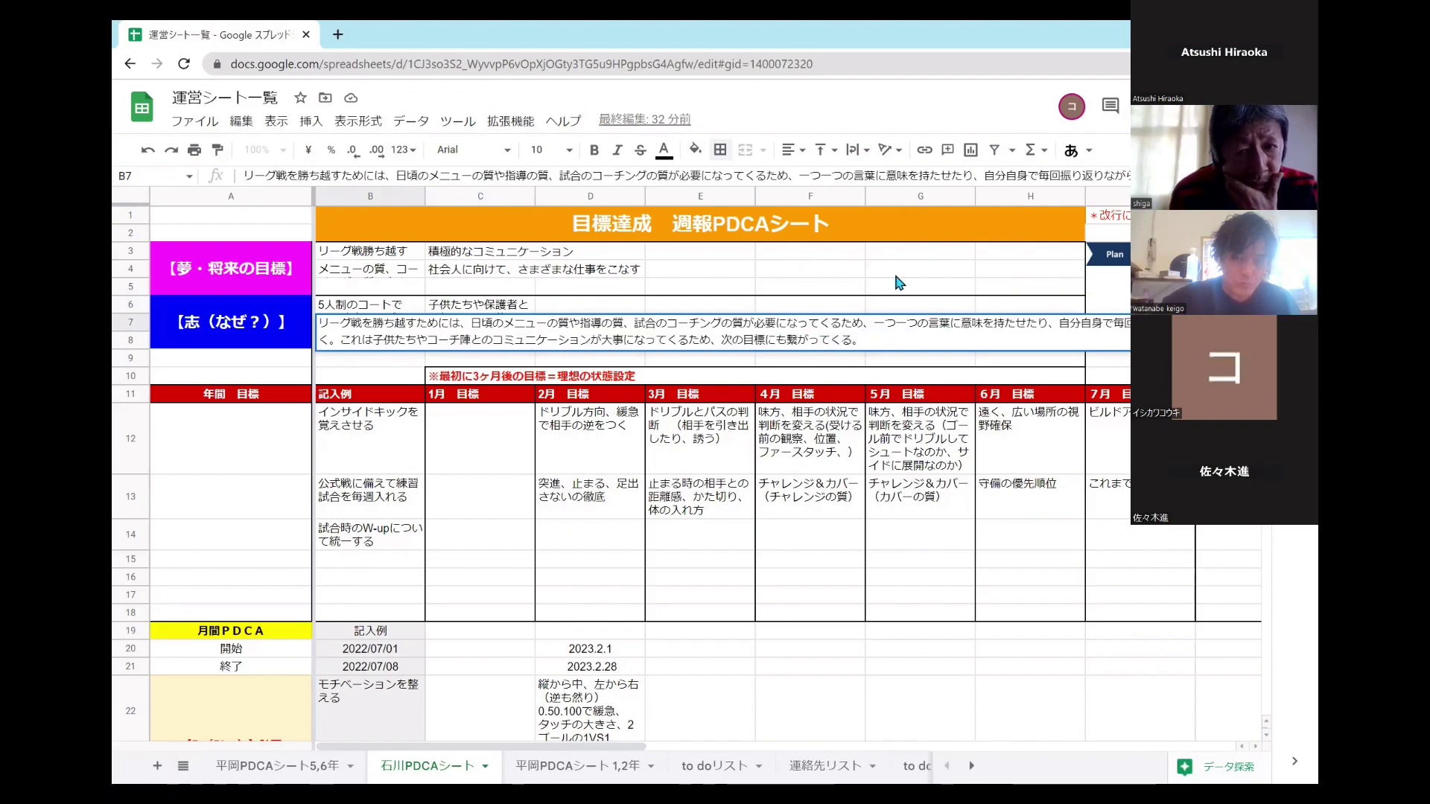
{"action": "key", "text": "Tab"}
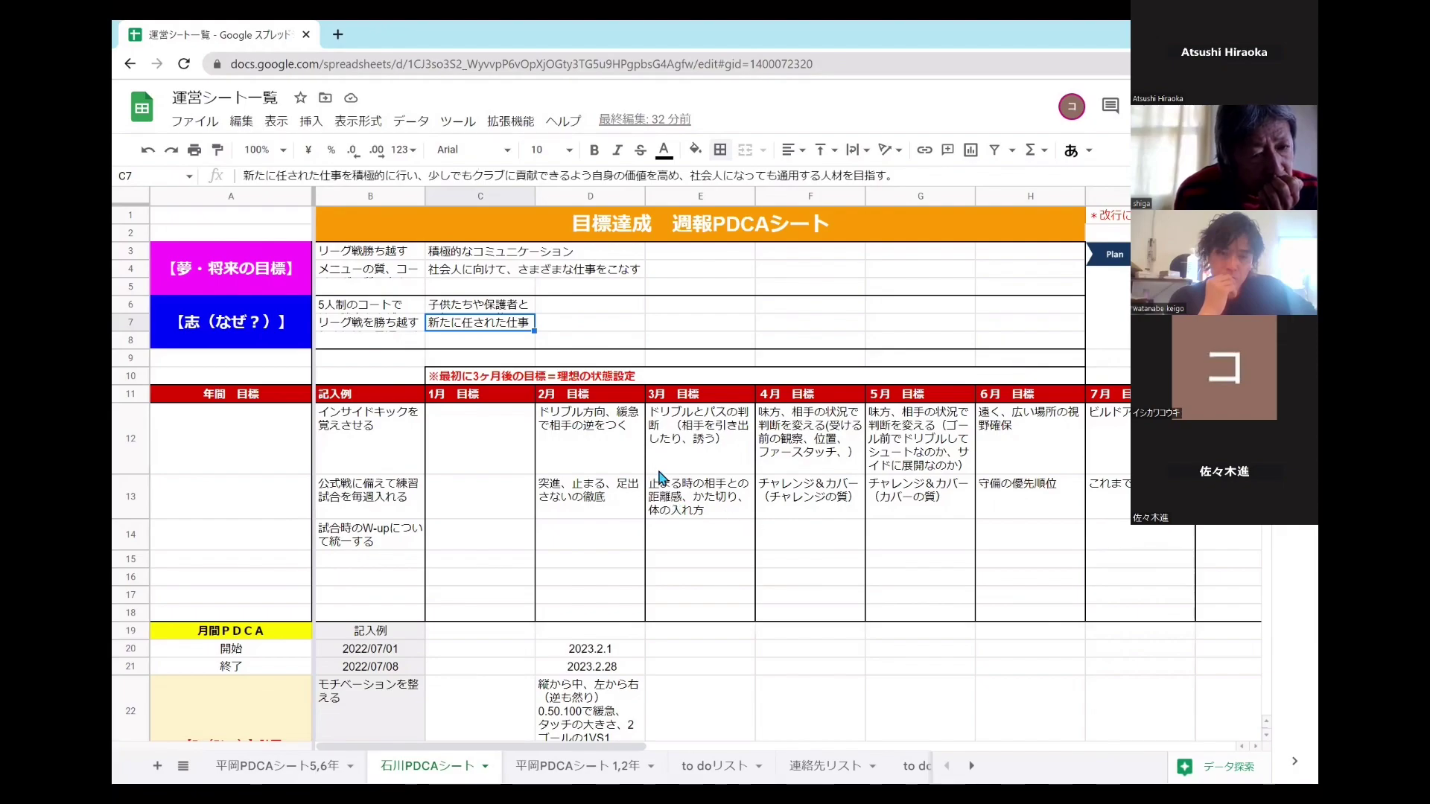
Examine the monthly goals in rows 12 and 13 and compare them with the February plan in the 月間PDCA section.
{"action": "scroll", "coordinate": [662, 480], "scroll_direction": "down", "scroll_amount": 1}
{"action": "scroll", "coordinate": [662, 480], "scroll_direction": "down", "scroll_amount": 1}
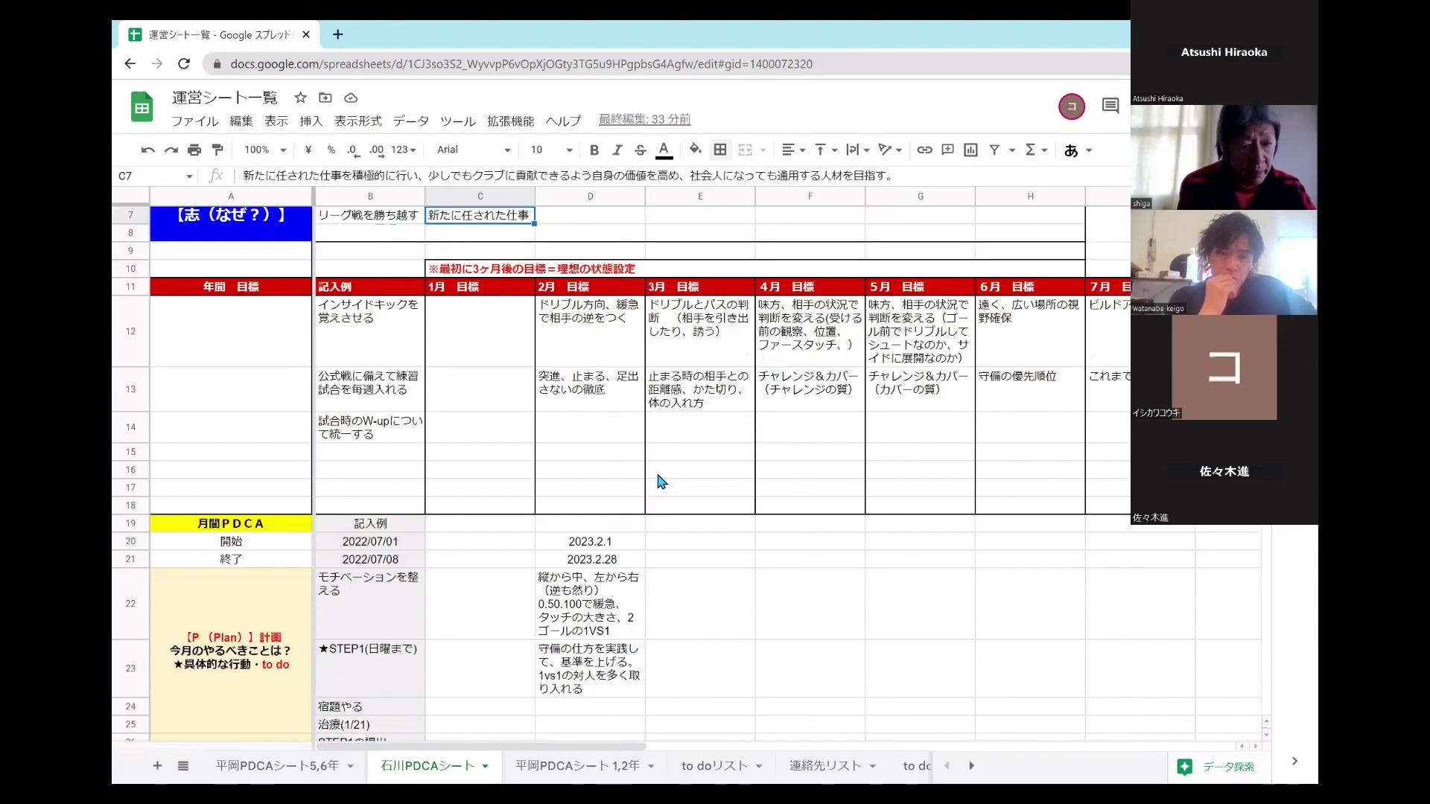
{"action": "scroll", "coordinate": [662, 480], "scroll_direction": "down", "scroll_amount": 1}
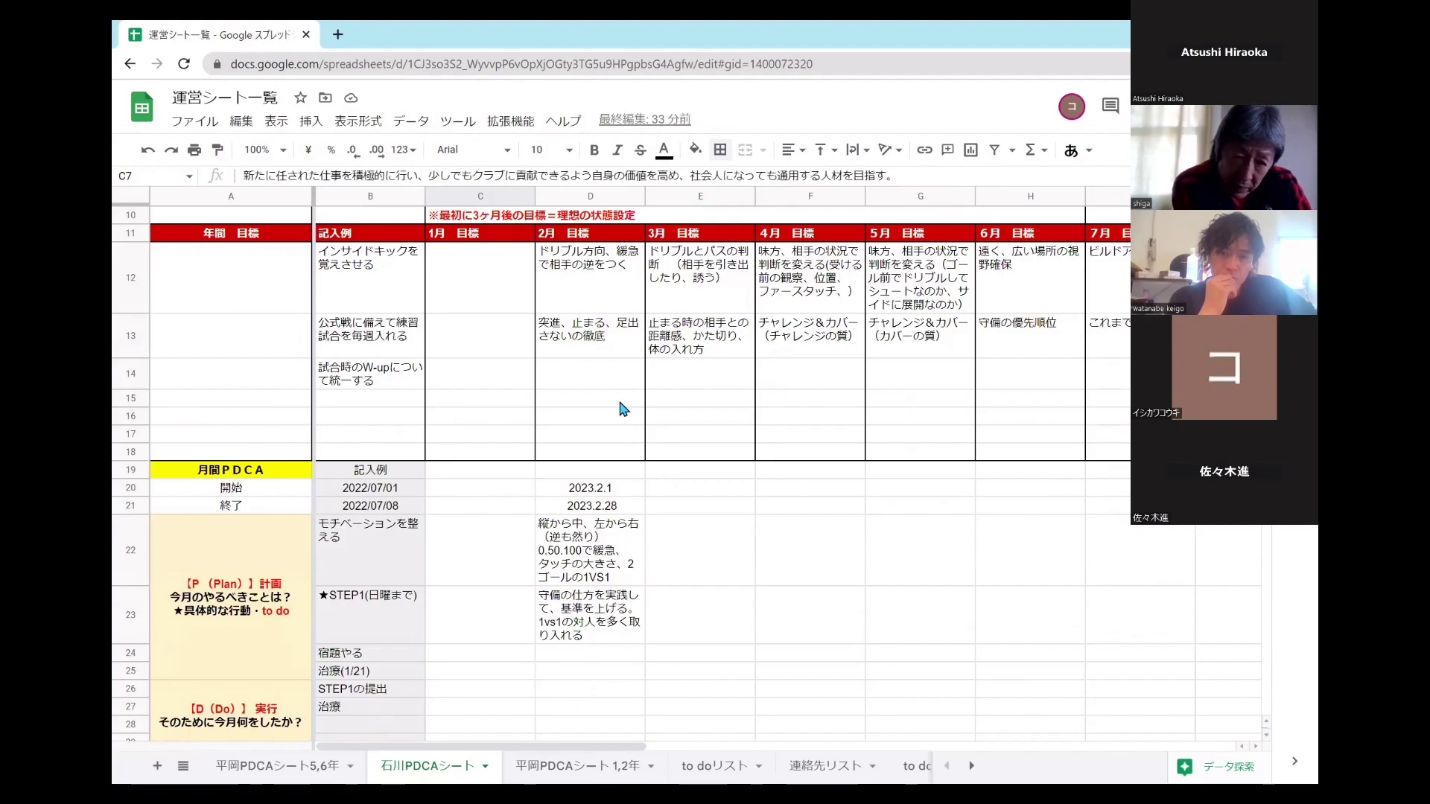
{"action": "scroll", "coordinate": [721, 470], "scroll_direction": "down", "scroll_amount": 4}
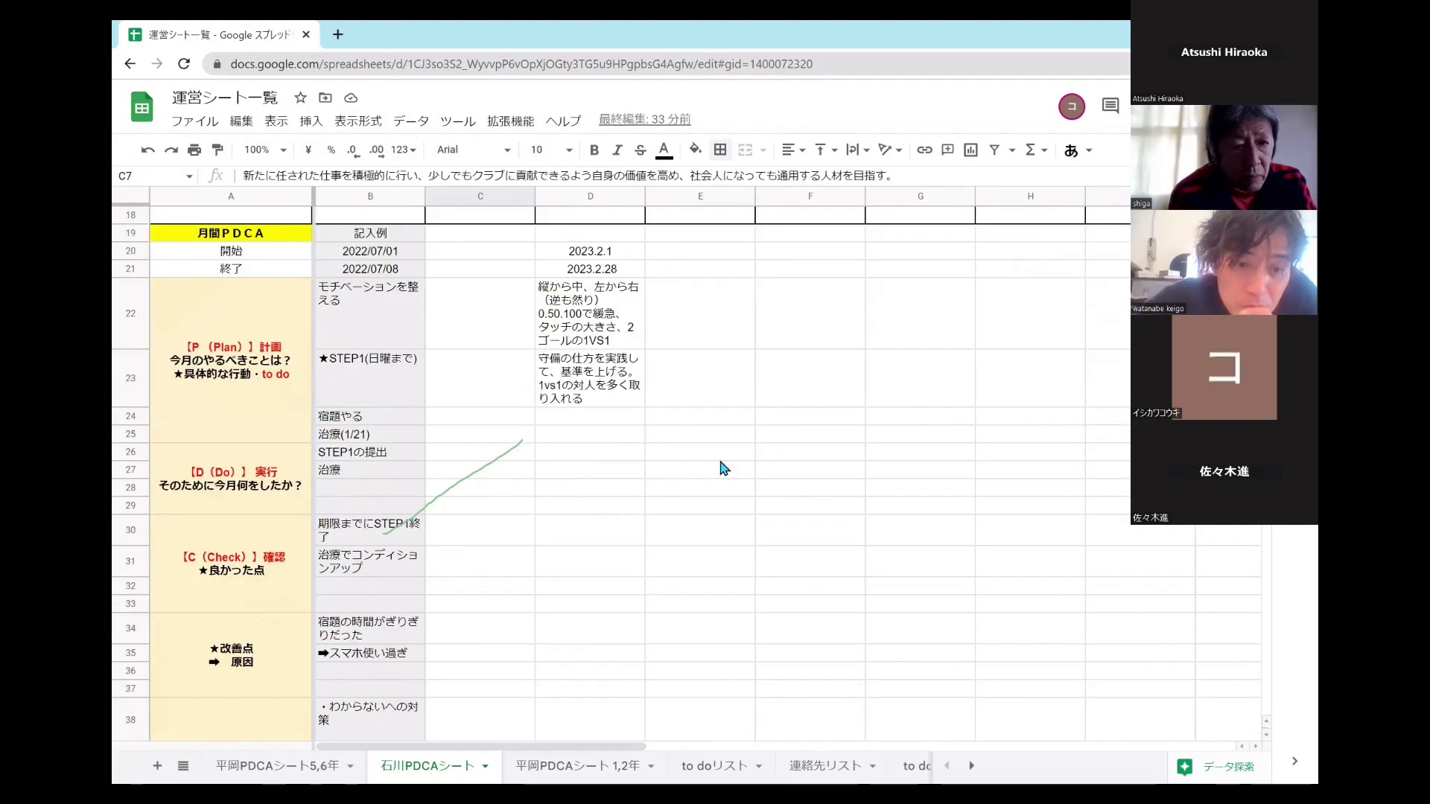
{"action": "scroll", "coordinate": [721, 469], "scroll_direction": "up", "scroll_amount": 1}
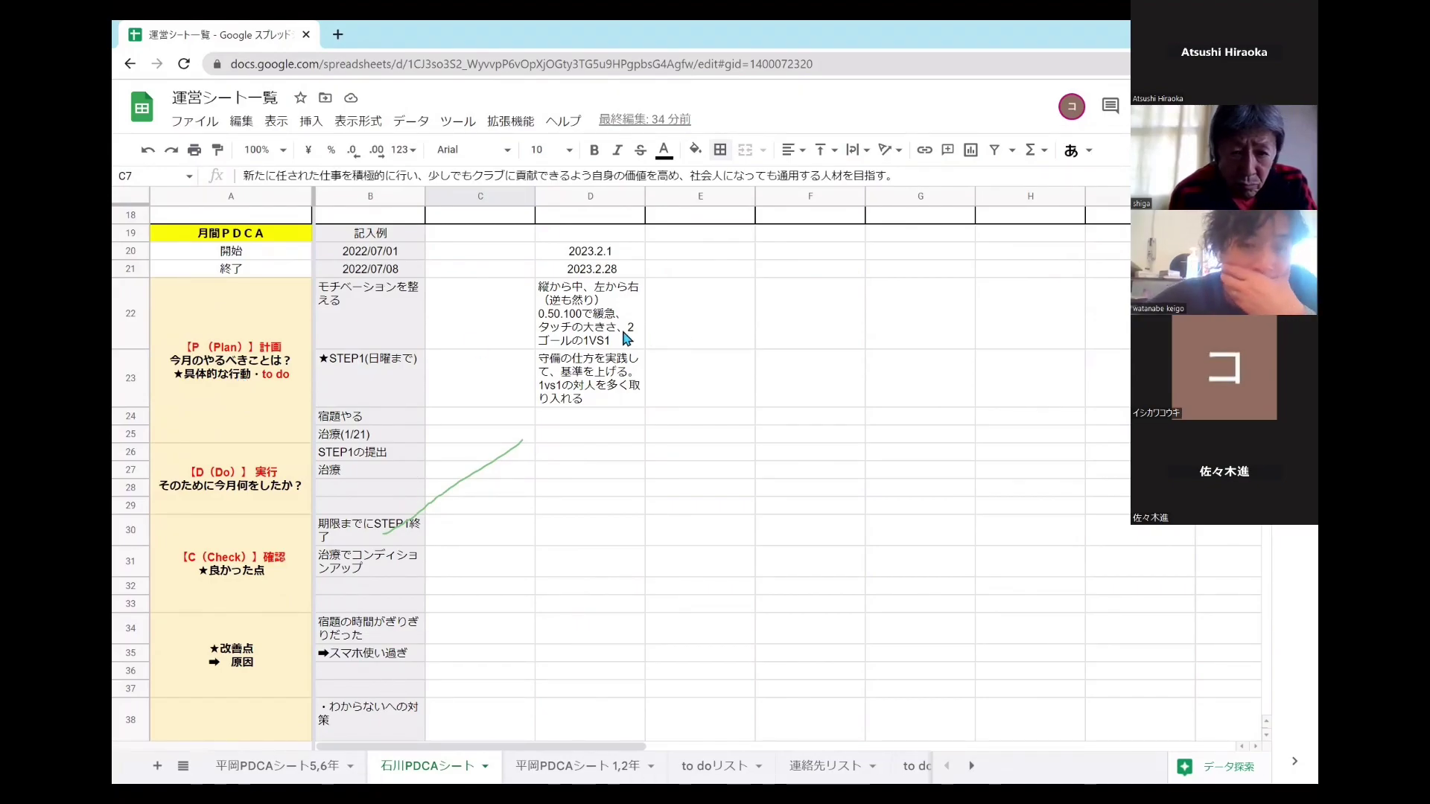
{"action": "scroll", "coordinate": [650, 414], "scroll_direction": "up", "scroll_amount": 4}
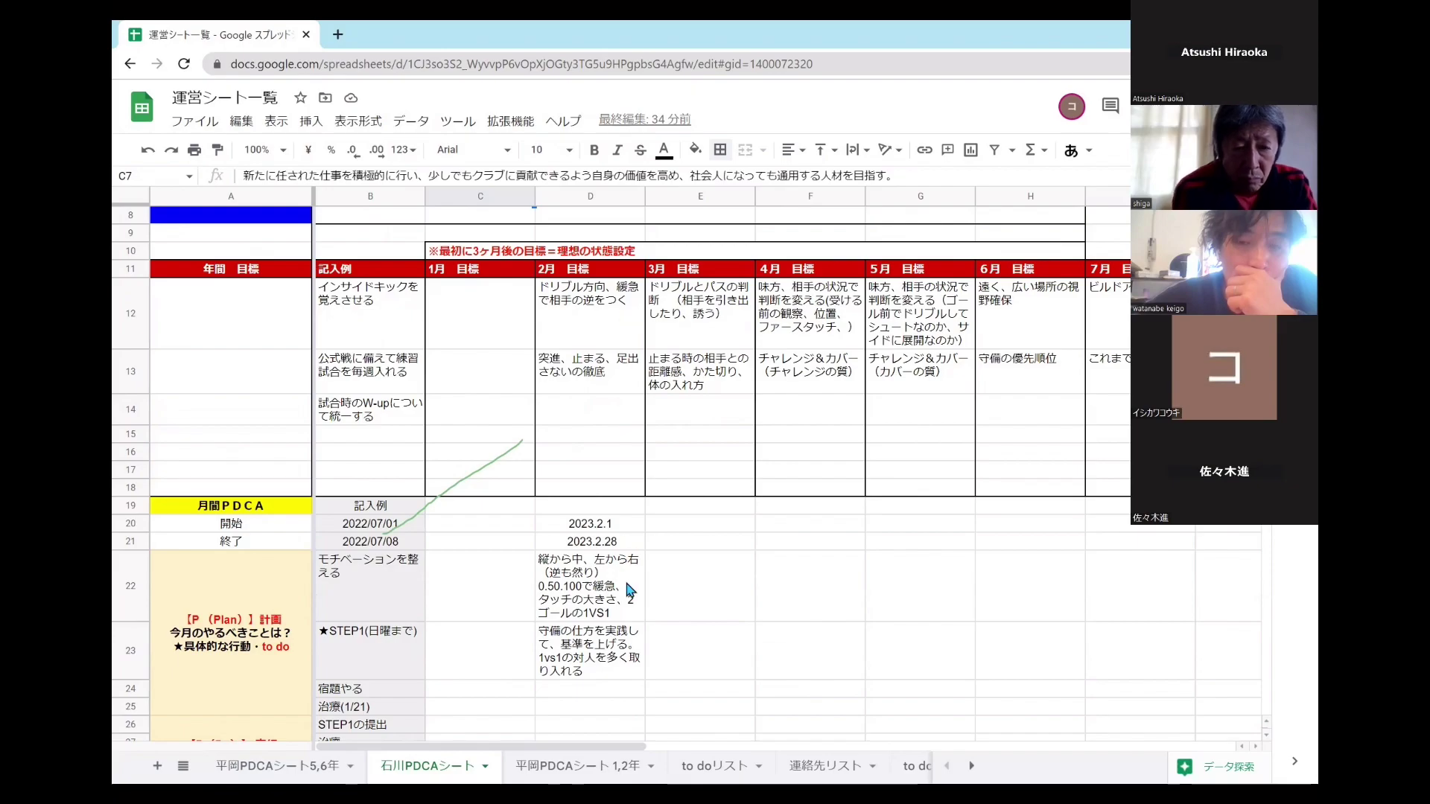
{"action": "scroll", "coordinate": [628, 590], "scroll_direction": "down", "scroll_amount": 1}
{"action": "scroll", "coordinate": [628, 590], "scroll_direction": "down", "scroll_amount": 1}
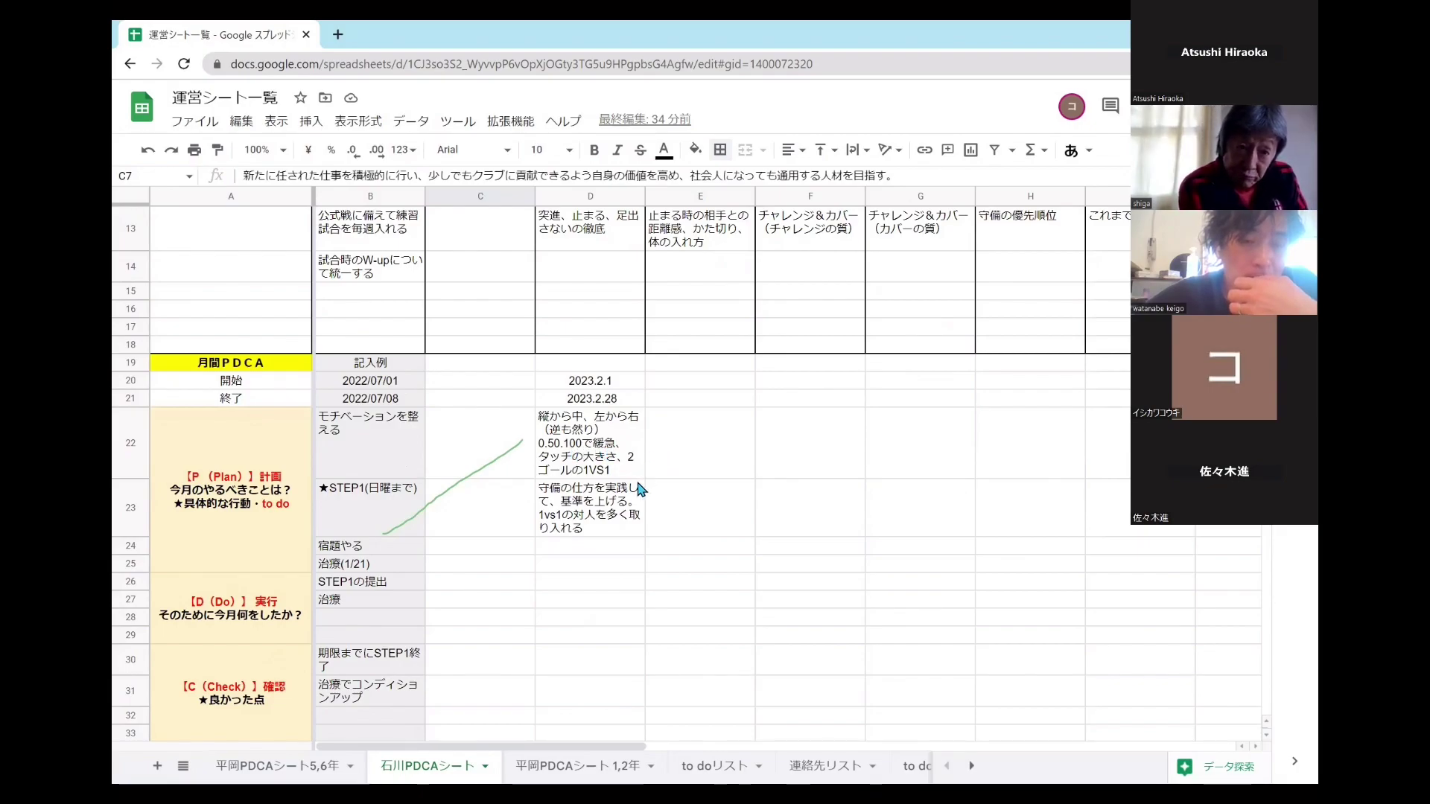
{"action": "scroll", "coordinate": [641, 484], "scroll_direction": "down", "scroll_amount": 1}
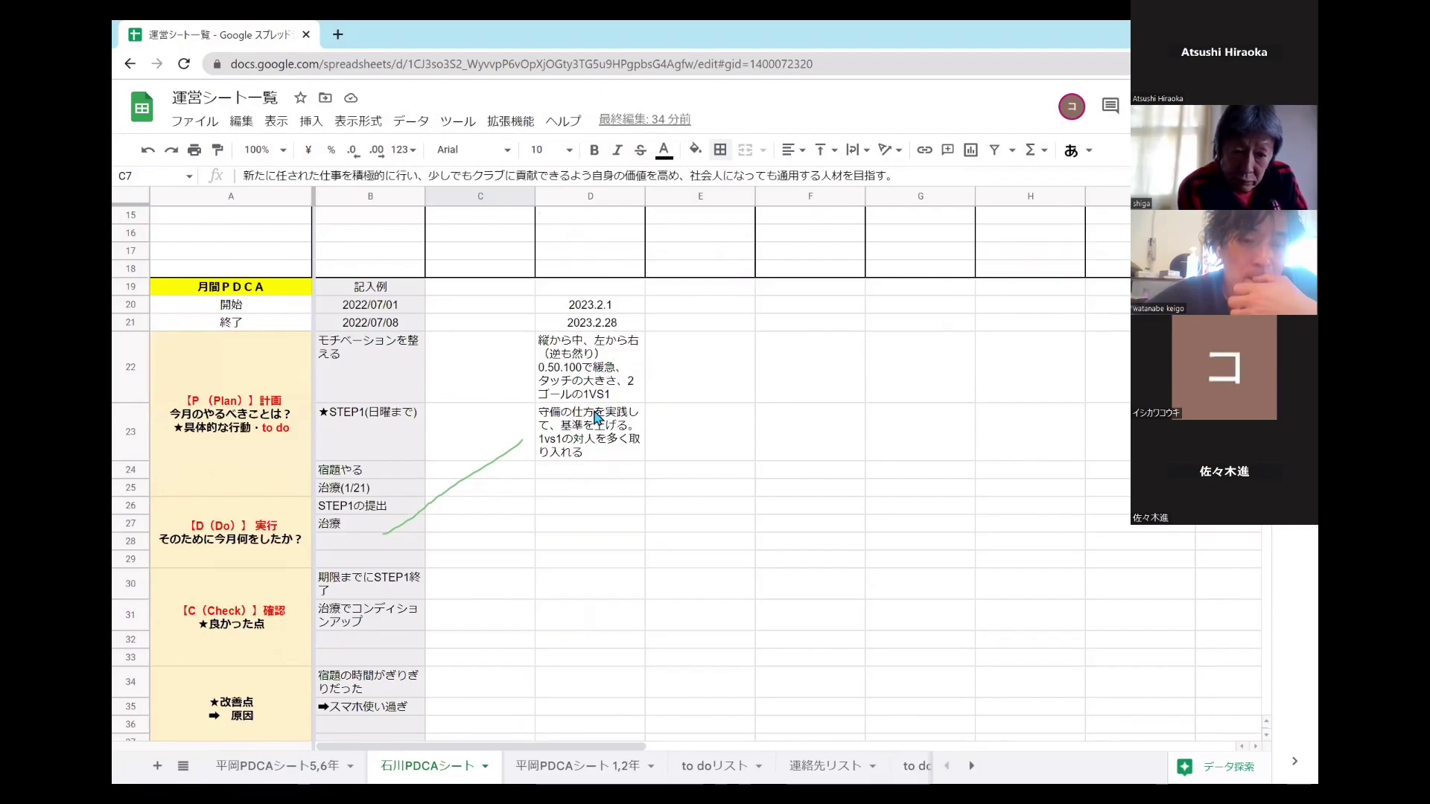
Open the 5,6年 PDCA sheet and review its monthly goals and the February and March plans.
{"action": "left_click", "coordinate": [277, 766]}
{"action": "scroll", "coordinate": [613, 589], "scroll_direction": "down", "scroll_amount": 3}
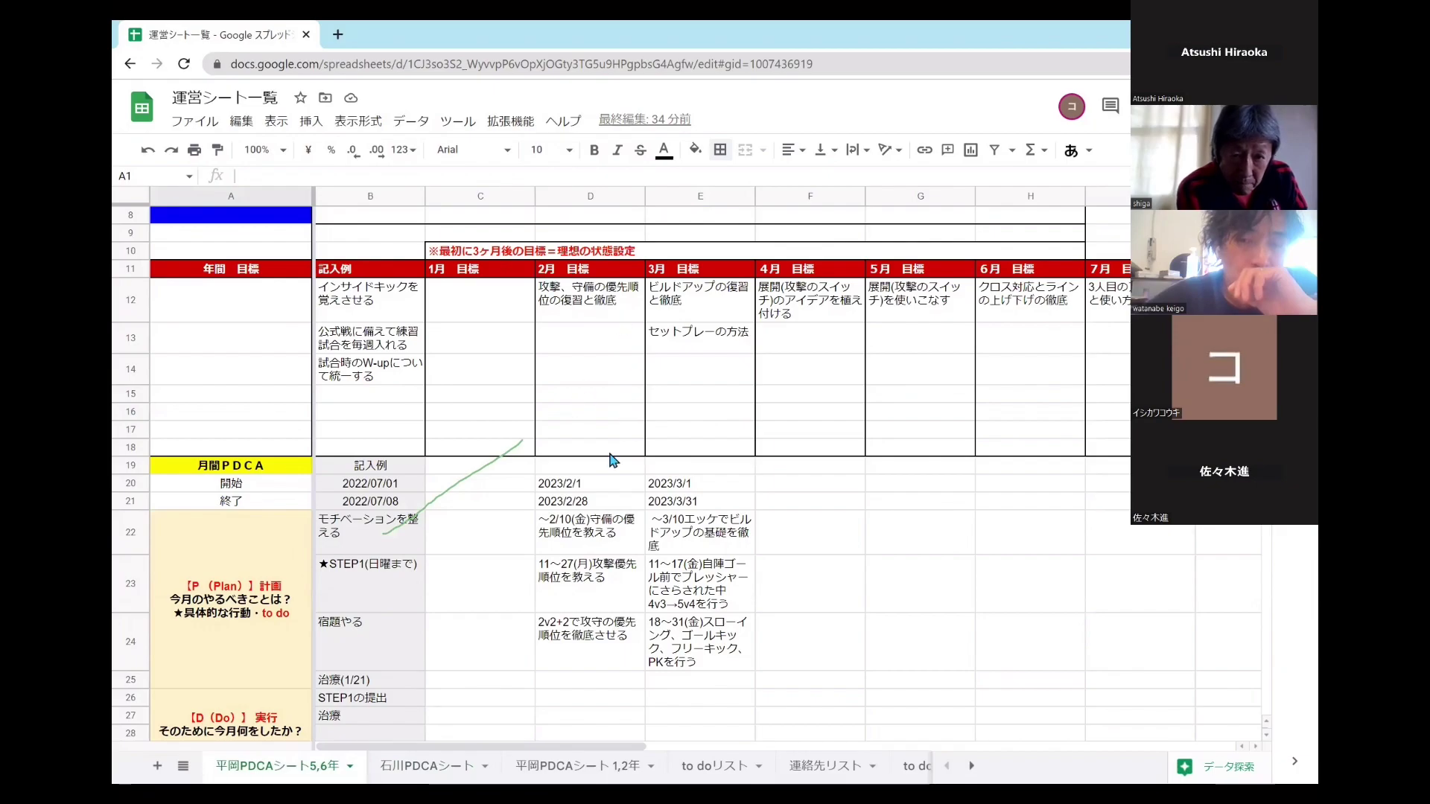
{"action": "scroll", "coordinate": [596, 476], "scroll_direction": "down", "scroll_amount": 3}
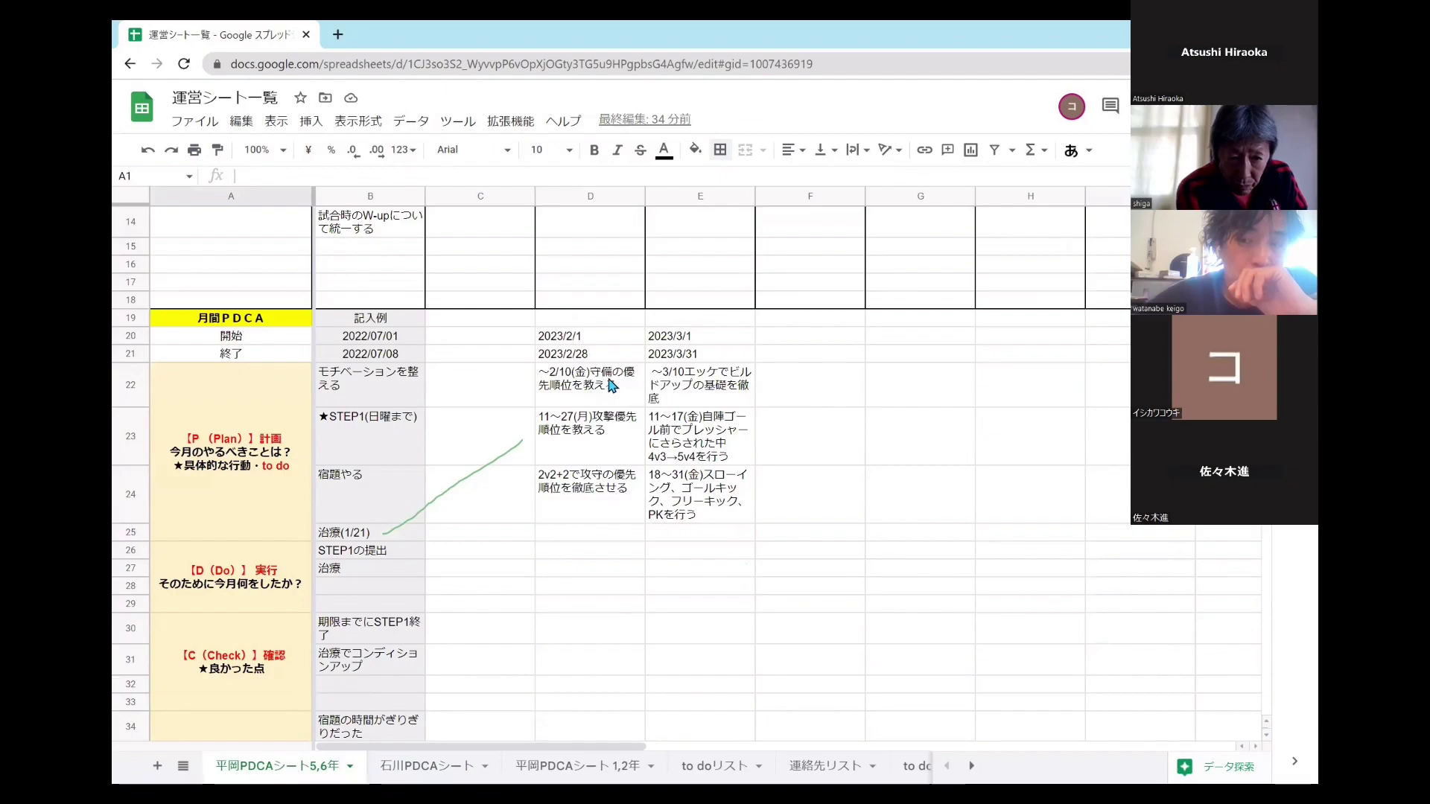
{"action": "scroll", "coordinate": [585, 465], "scroll_direction": "down", "scroll_amount": 2}
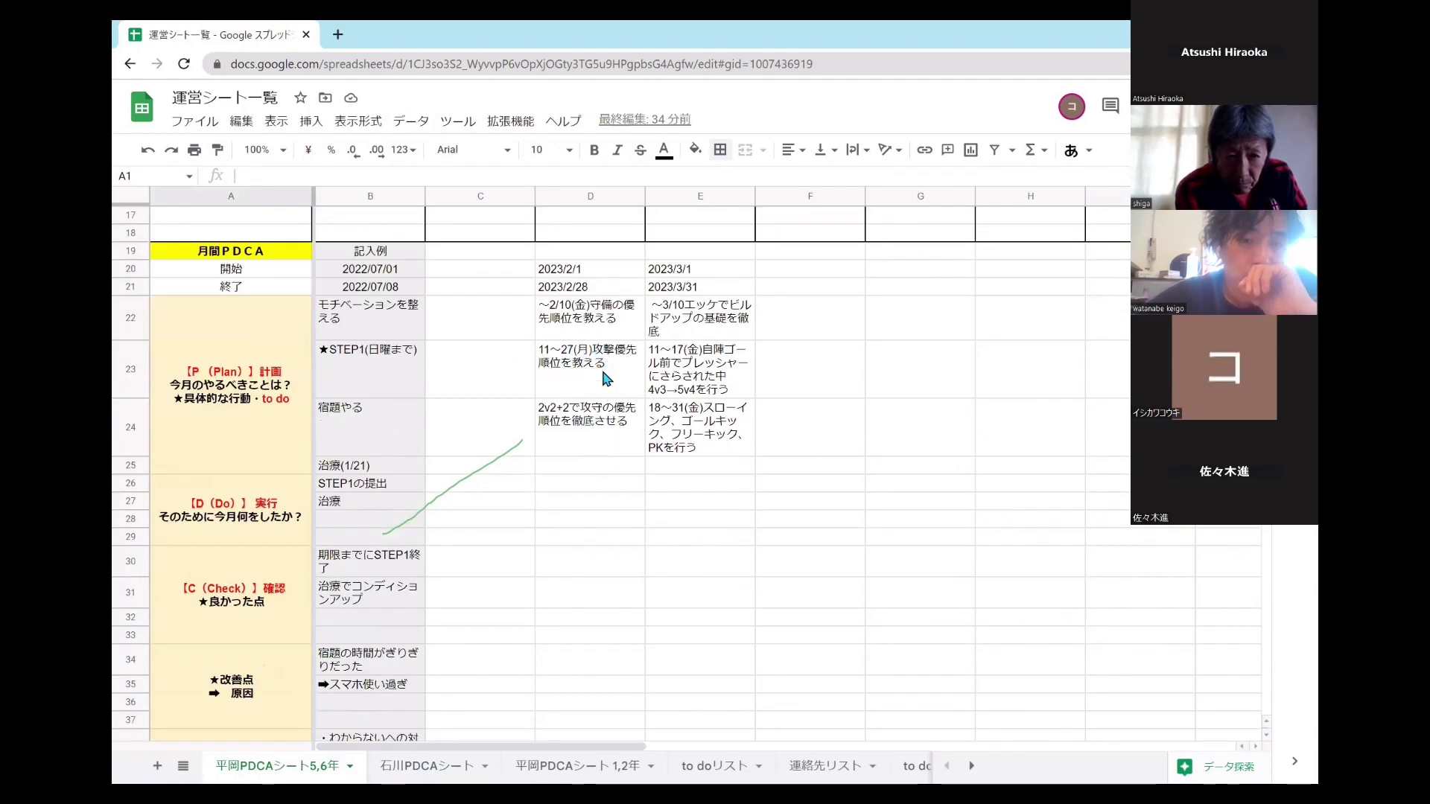
{"action": "scroll", "coordinate": [627, 399], "scroll_direction": "down", "scroll_amount": 1}
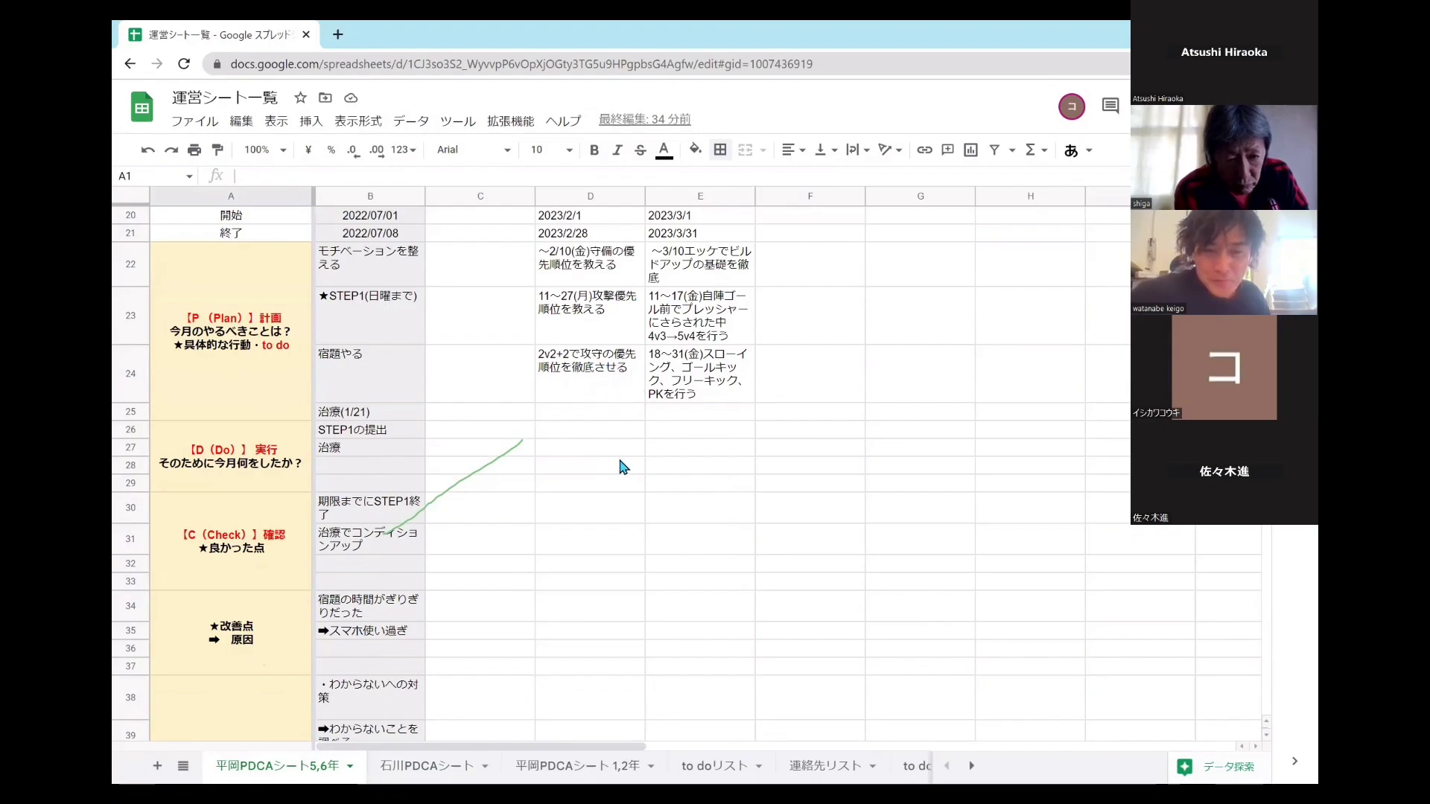
Examine the Do, Check and Act sections of the 5,6年 PDCA sheet alongside its February and March plans and yearly goals.
{"action": "scroll", "coordinate": [624, 467], "scroll_direction": "down", "scroll_amount": 2}
{"action": "scroll", "coordinate": [624, 467], "scroll_direction": "up", "scroll_amount": 1}
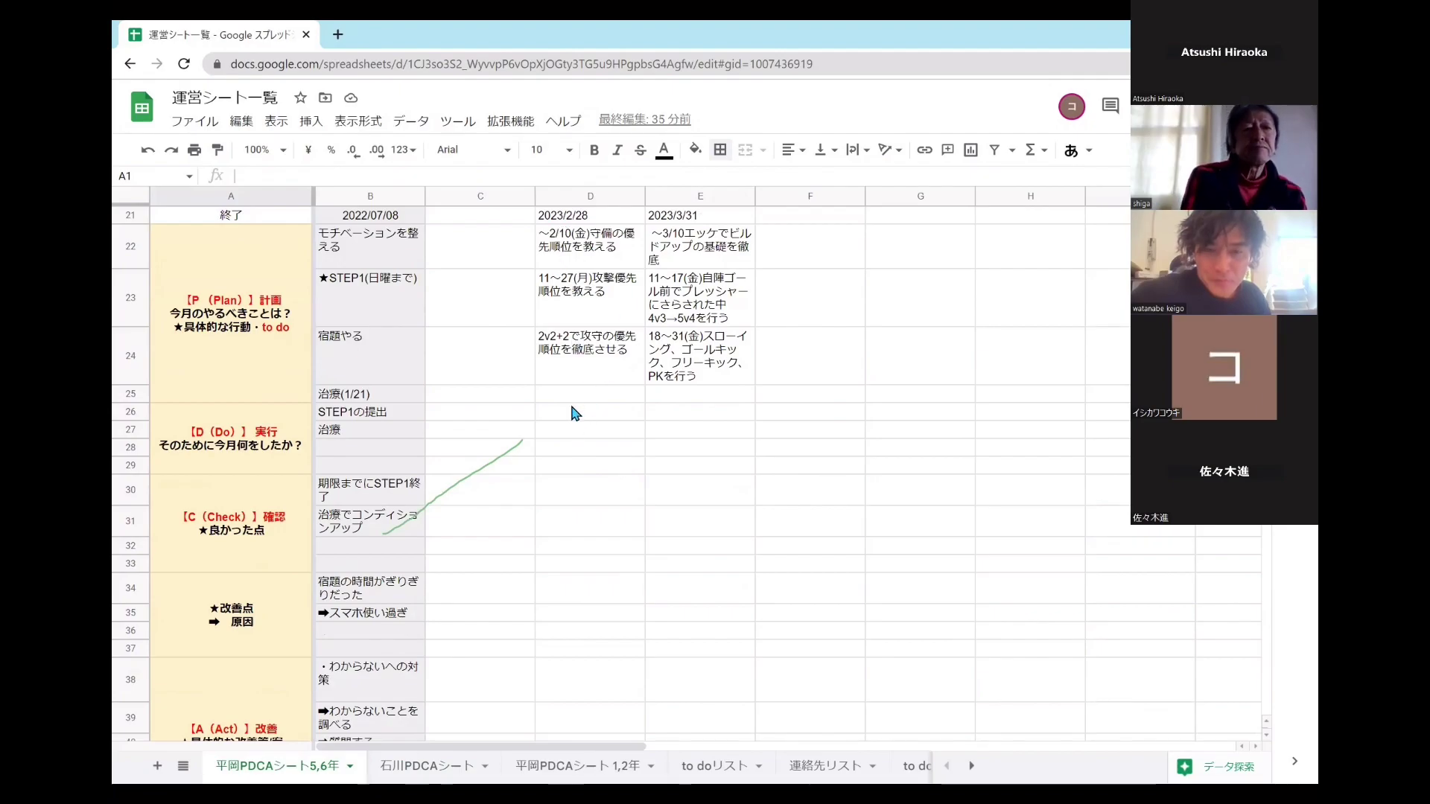
{"action": "scroll", "coordinate": [594, 491], "scroll_direction": "down", "scroll_amount": 3}
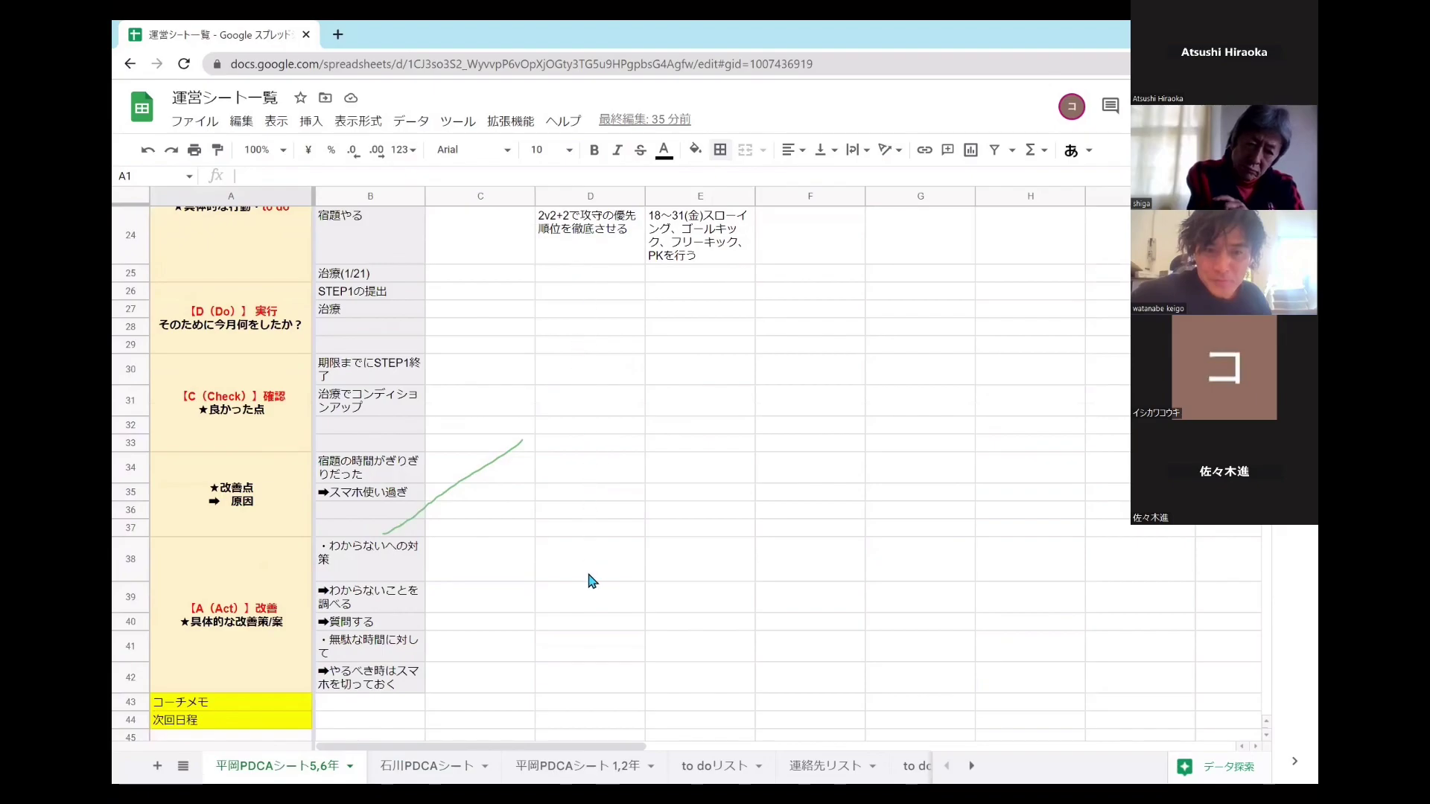
{"action": "scroll", "coordinate": [690, 556], "scroll_direction": "up", "scroll_amount": 5}
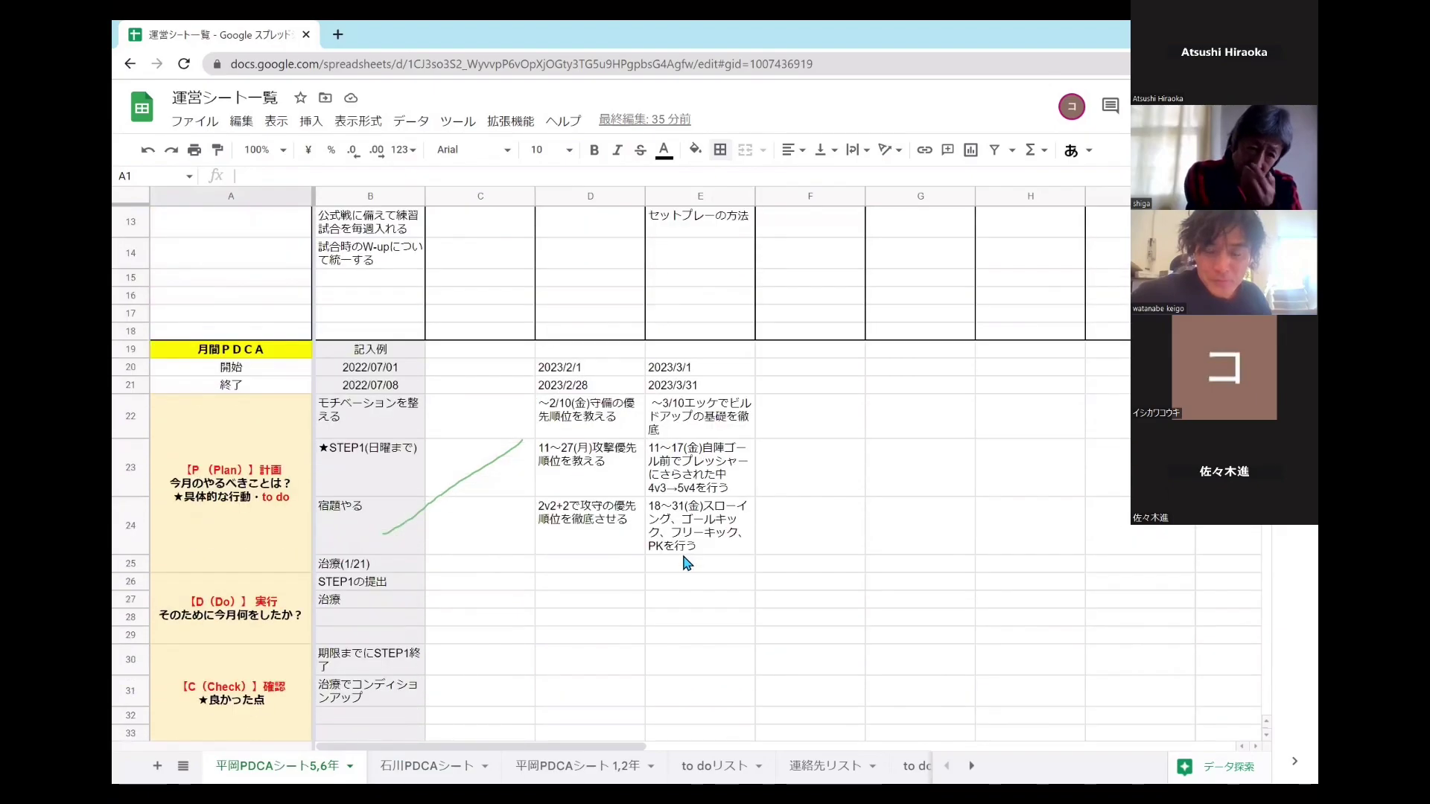
{"action": "scroll", "coordinate": [687, 563], "scroll_direction": "down", "scroll_amount": 3}
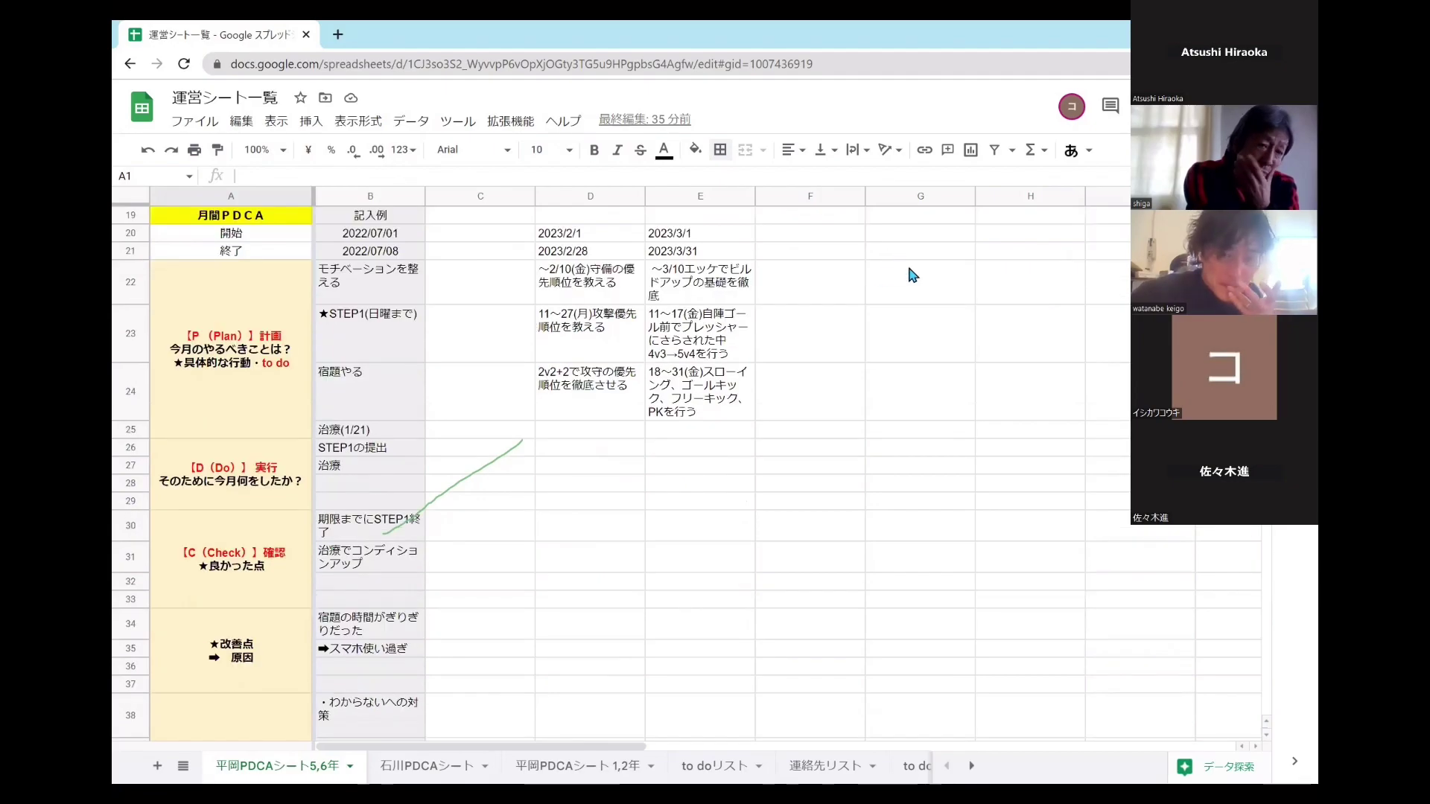
{"action": "scroll", "coordinate": [906, 275], "scroll_direction": "down", "scroll_amount": 1}
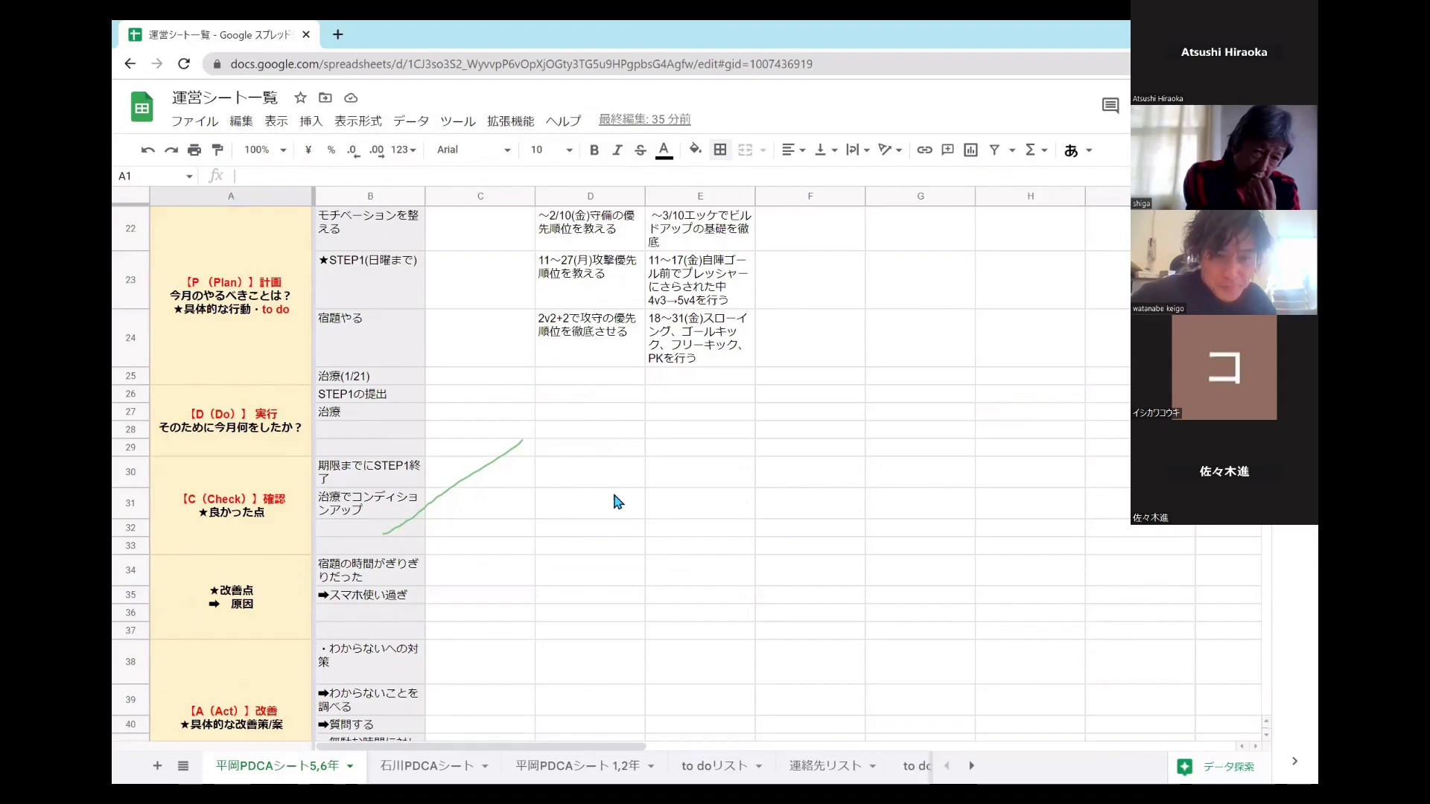
{"action": "scroll", "coordinate": [618, 501], "scroll_direction": "down", "scroll_amount": 1}
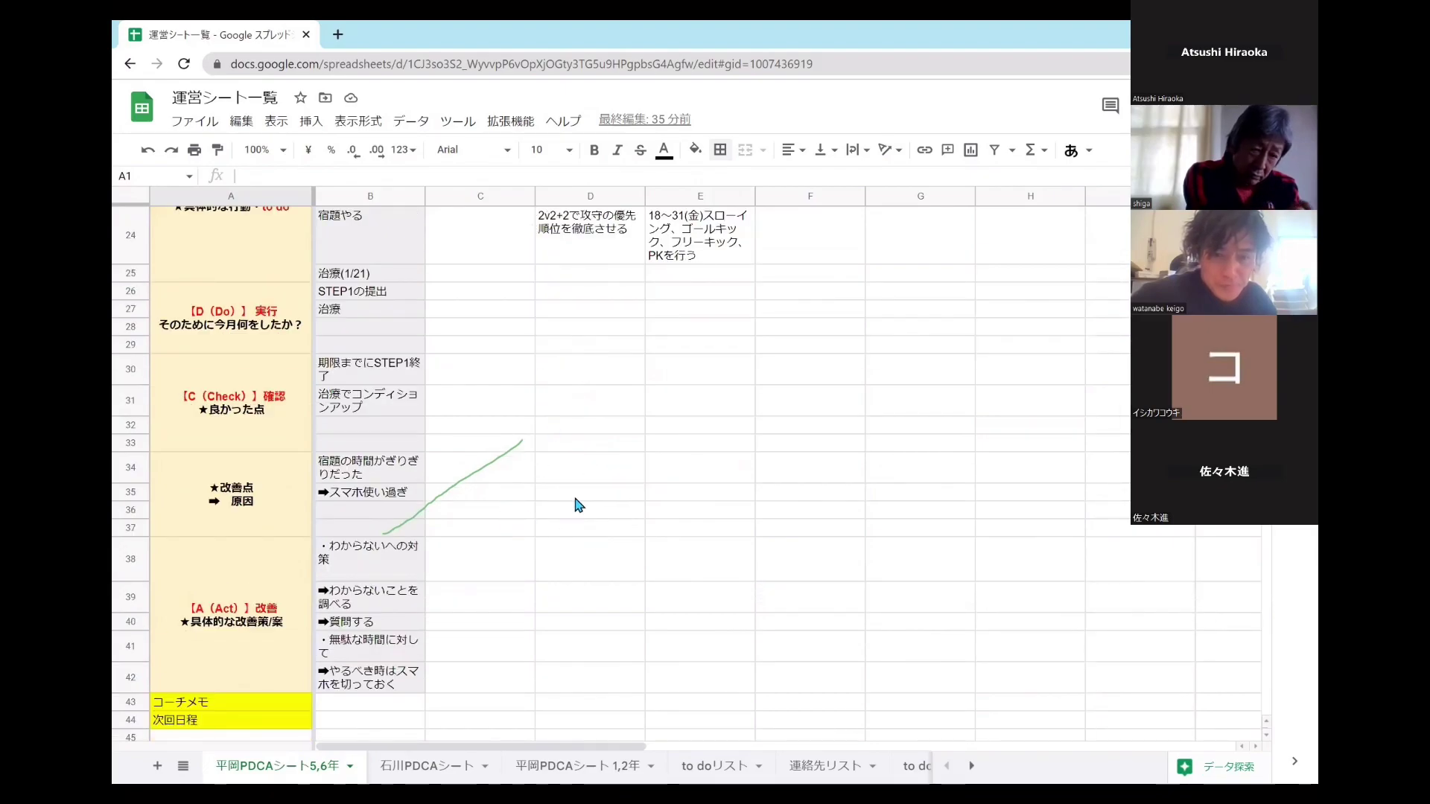
{"action": "scroll", "coordinate": [628, 514], "scroll_direction": "down", "scroll_amount": 1}
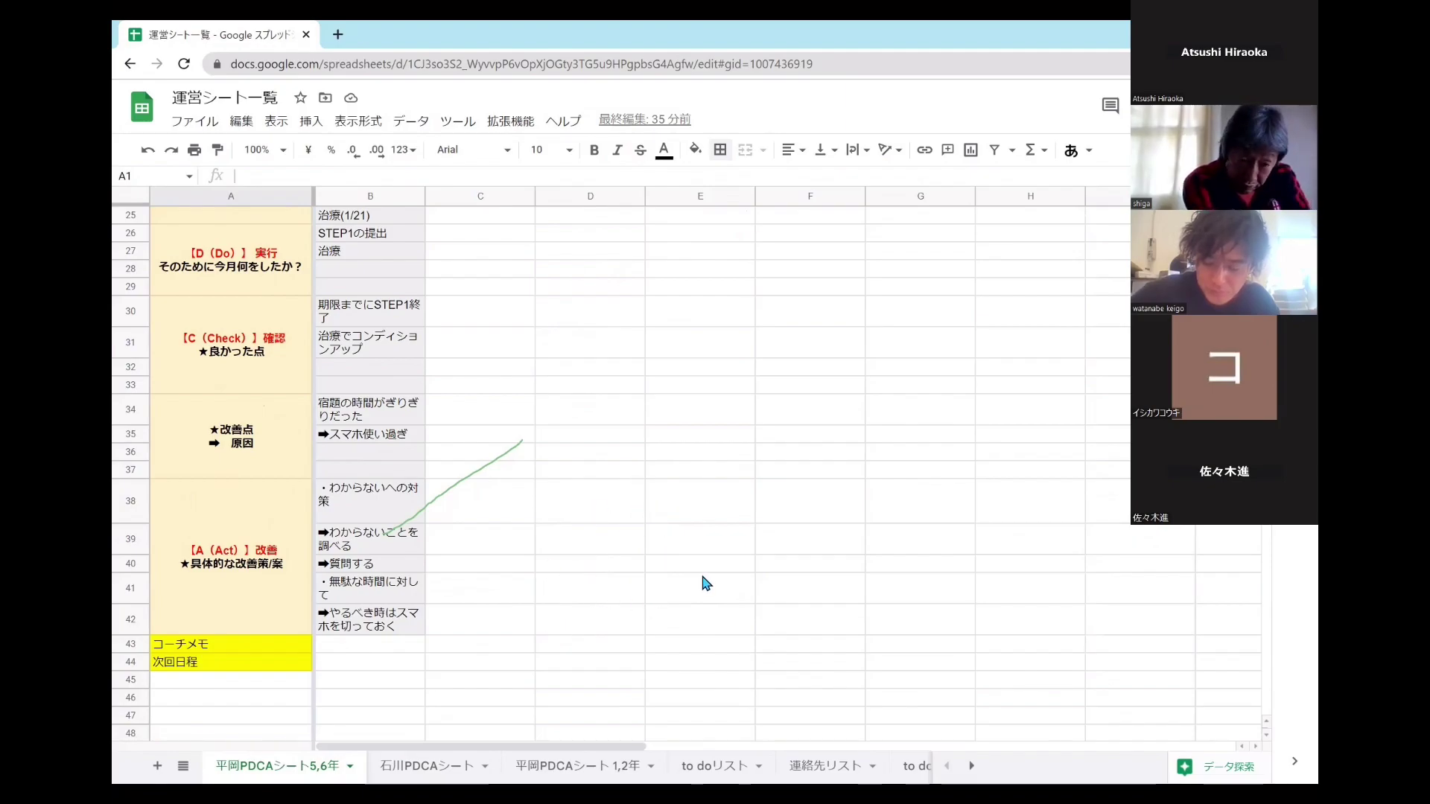
{"action": "scroll", "coordinate": [704, 580], "scroll_direction": "up", "scroll_amount": 10}
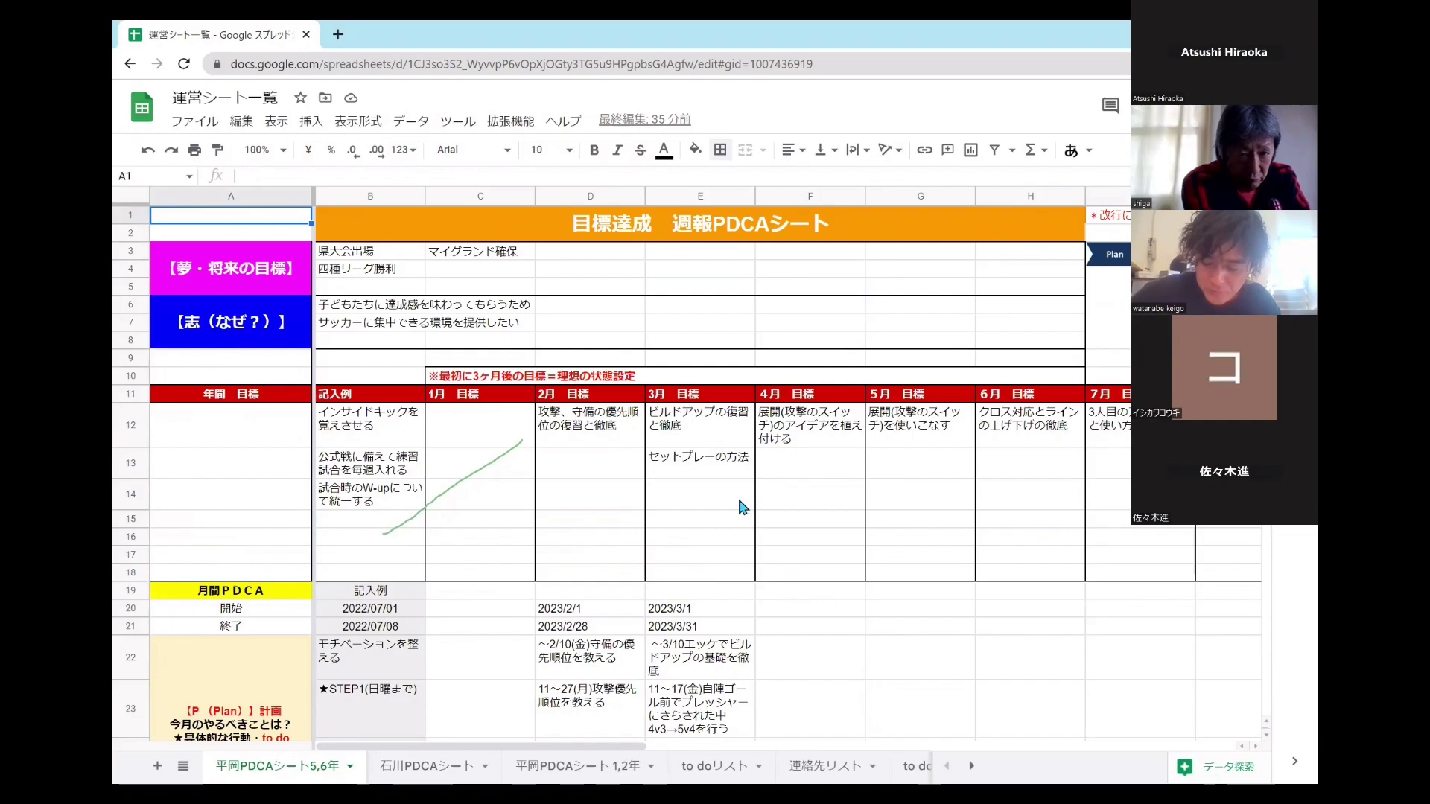
{"action": "scroll", "coordinate": [734, 499], "scroll_direction": "down", "scroll_amount": 1}
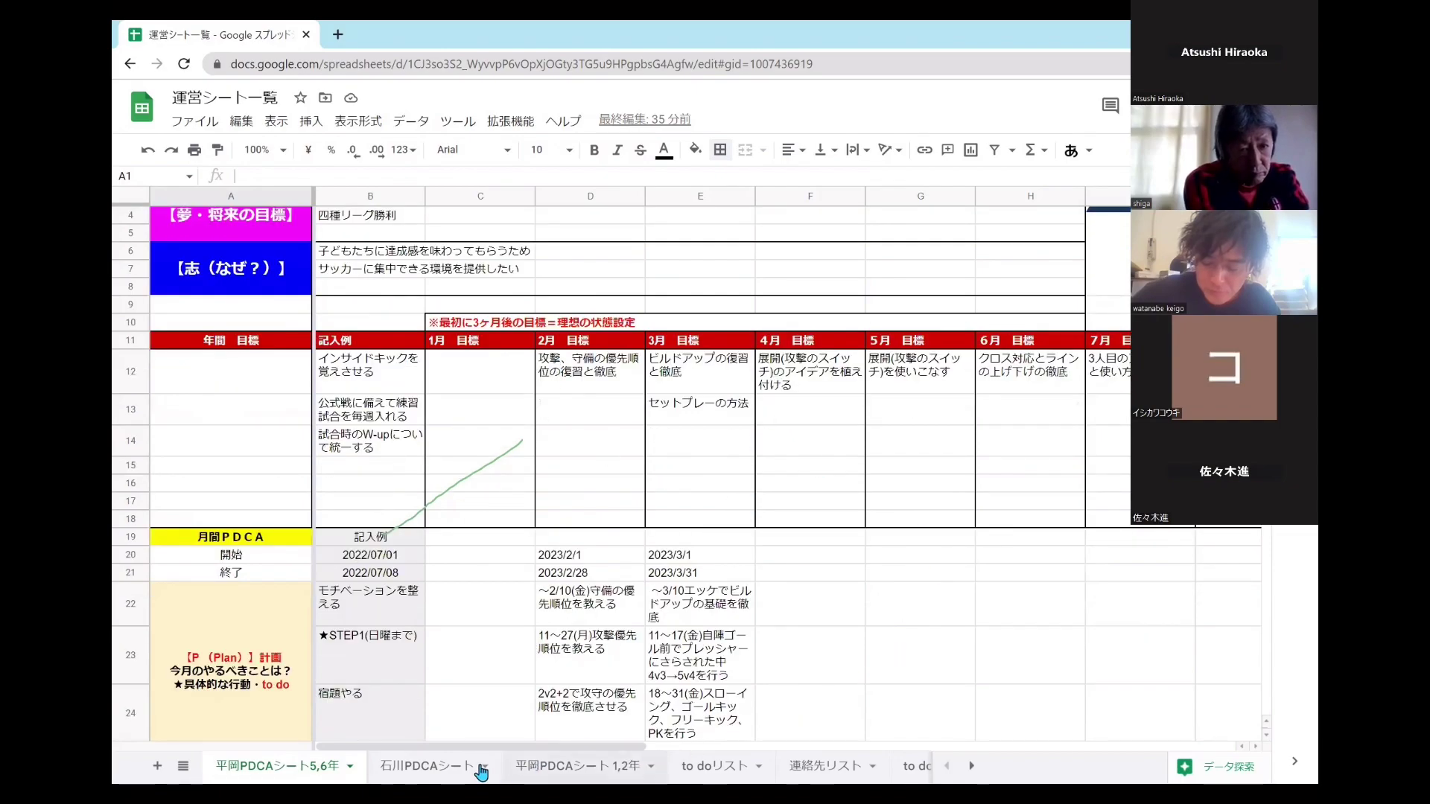
Return to the PDCA sheet between the 5,6年 and 1,2年 ones and review its July to December goals.
{"action": "left_click", "coordinate": [428, 767]}
{"action": "scroll", "coordinate": [681, 385], "scroll_direction": "up", "scroll_amount": 4}
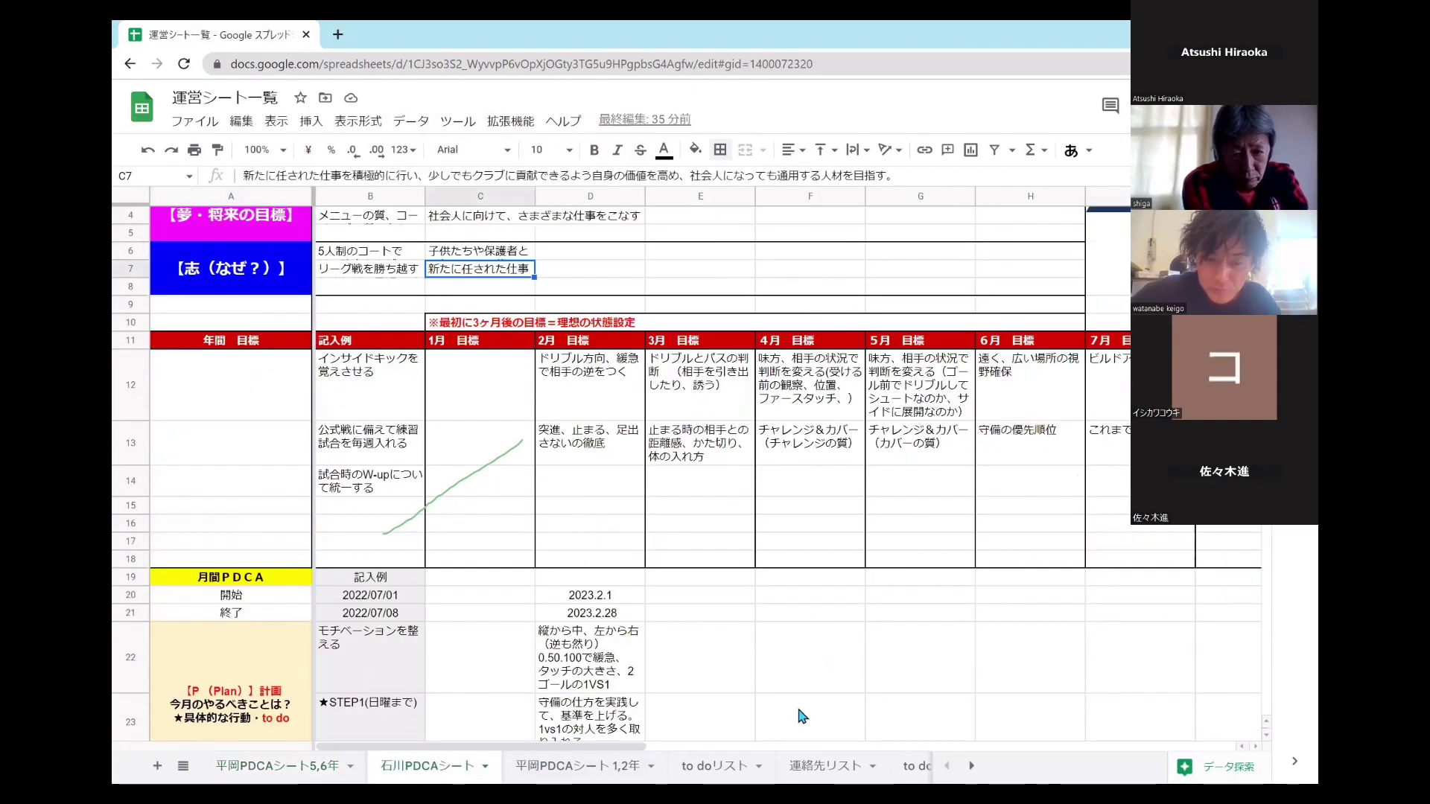
{"action": "left_click_drag", "start_coordinate": [625, 747], "coordinate": [912, 748]}
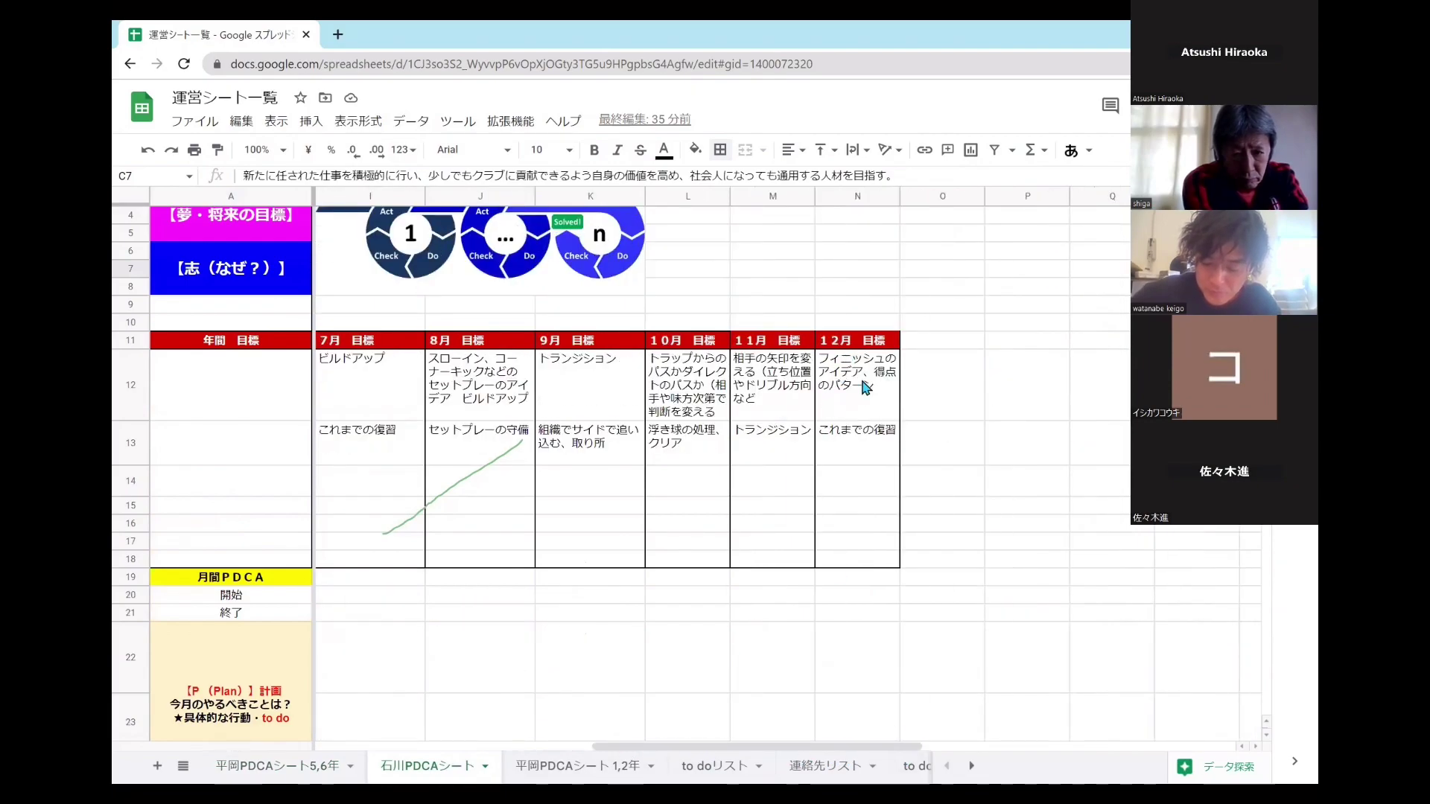
{"action": "left_click_drag", "start_coordinate": [871, 747], "coordinate": [615, 755]}
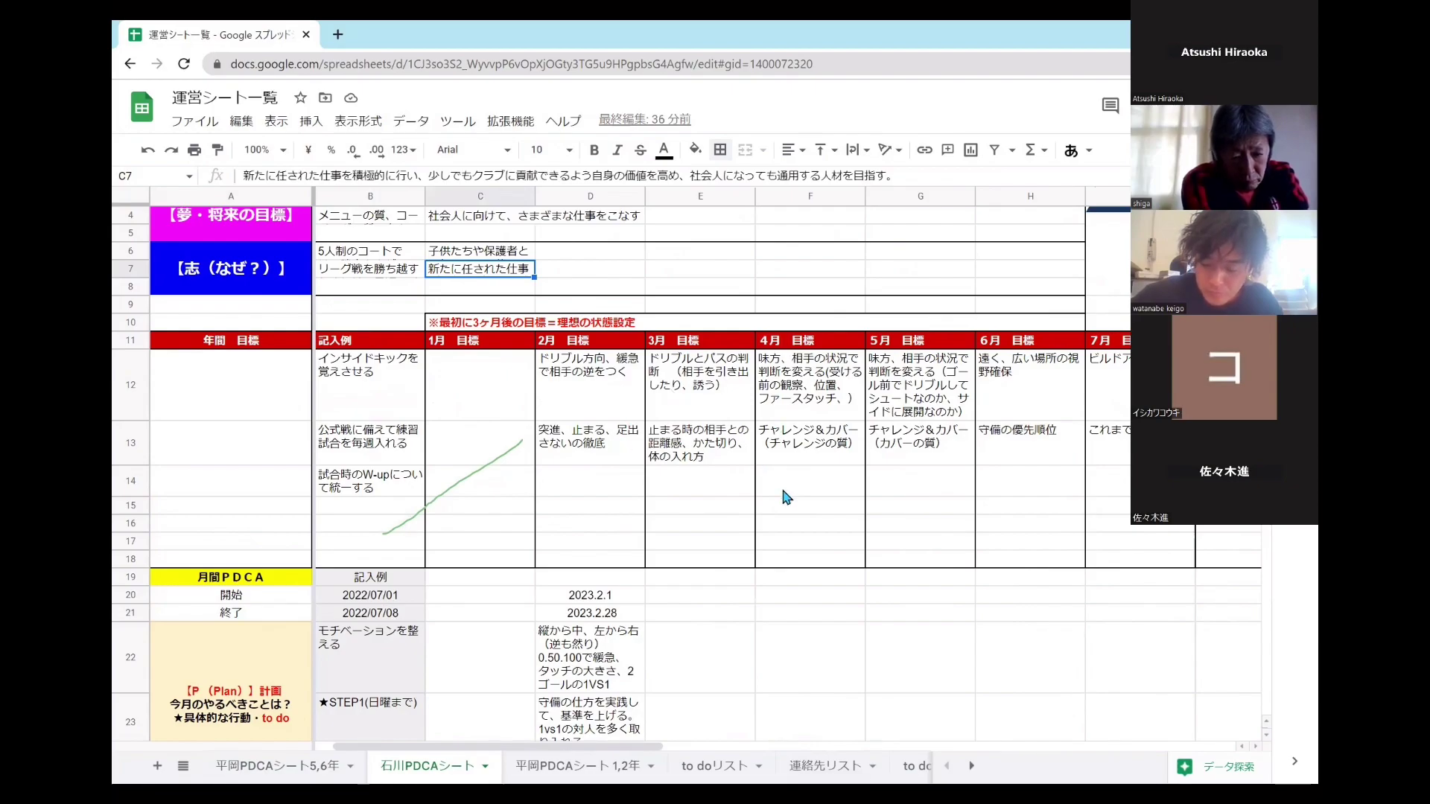
Check the 1,2年 PDCA sheet, and return to the PDCA sheet before it to view its monthly goals.
{"action": "left_click", "coordinate": [651, 760]}
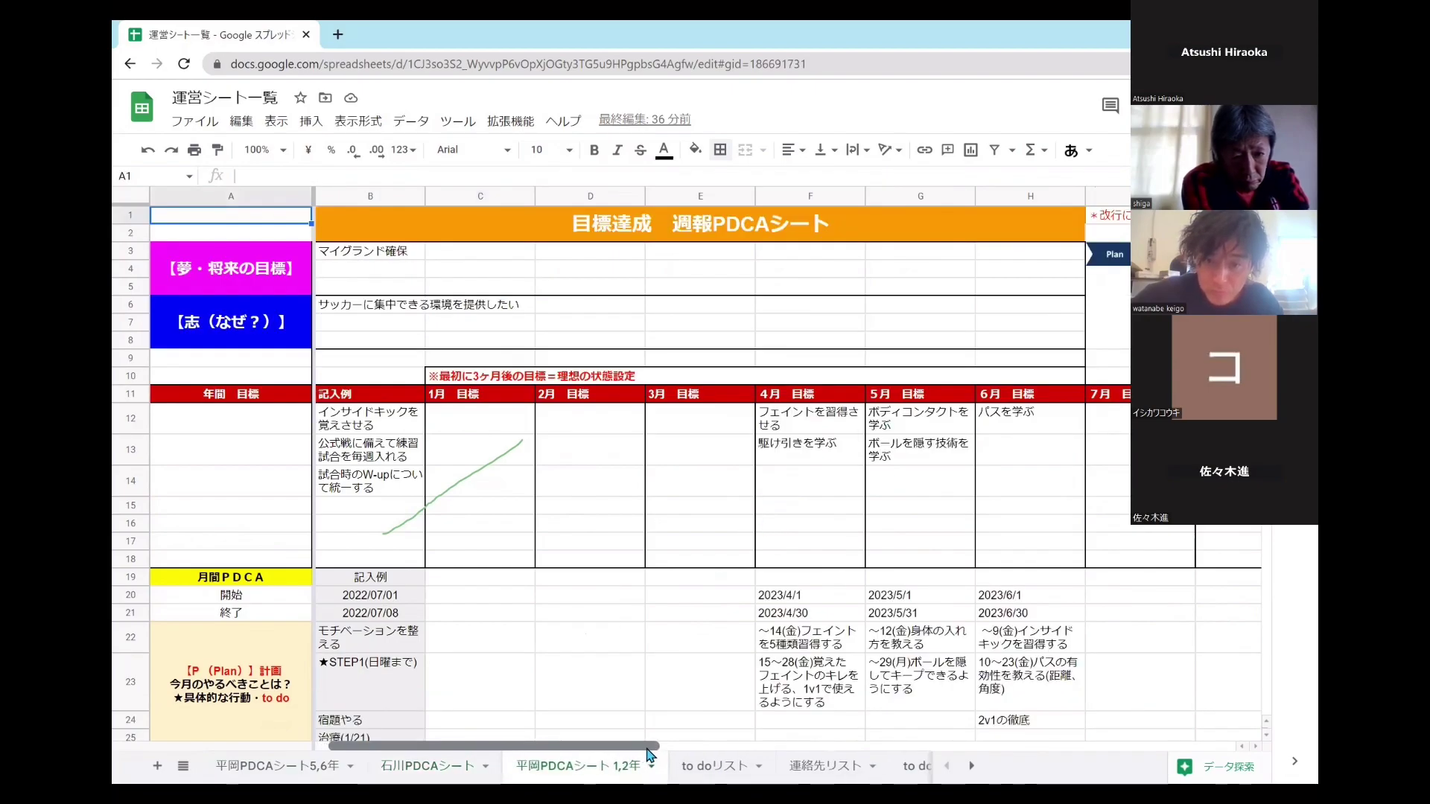
{"action": "left_click", "coordinate": [417, 767]}
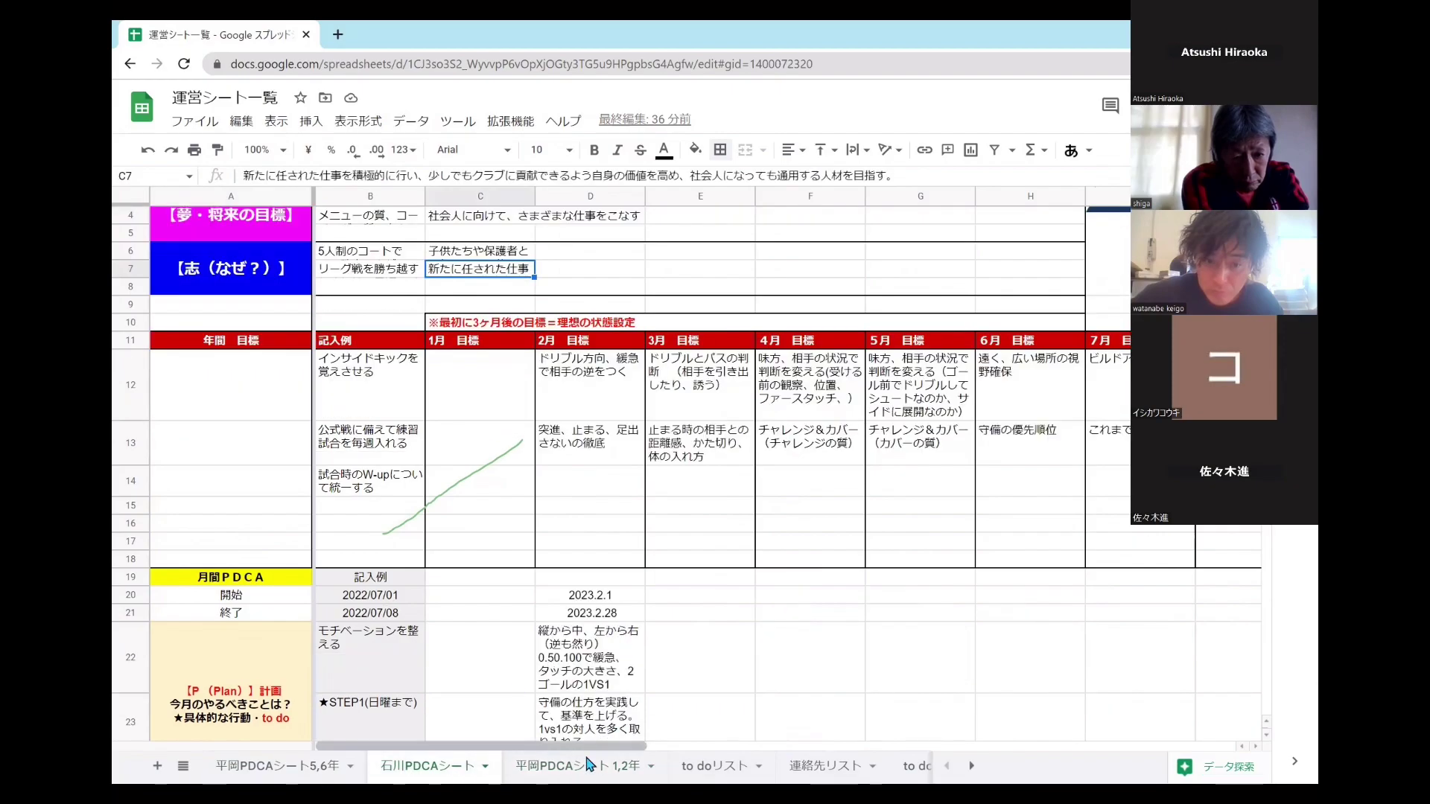
{"action": "left_click_drag", "start_coordinate": [589, 746], "coordinate": [628, 745]}
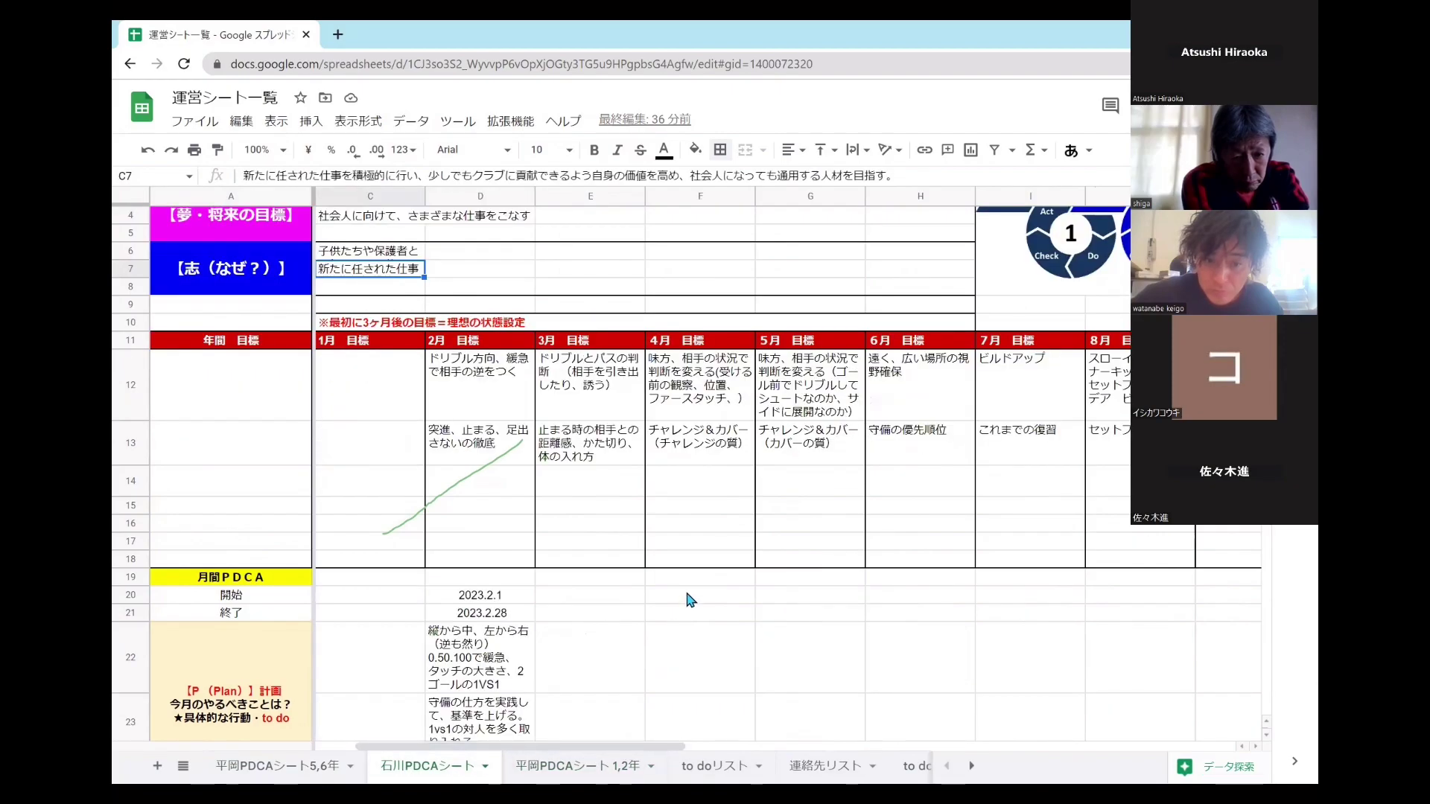
Examine the monthly goals, example column and February Plan, Do and Check sections of the open PDCA sheet, and switch back to the presentation slideshow.
{"action": "scroll", "coordinate": [689, 598], "scroll_direction": "down", "scroll_amount": 2}
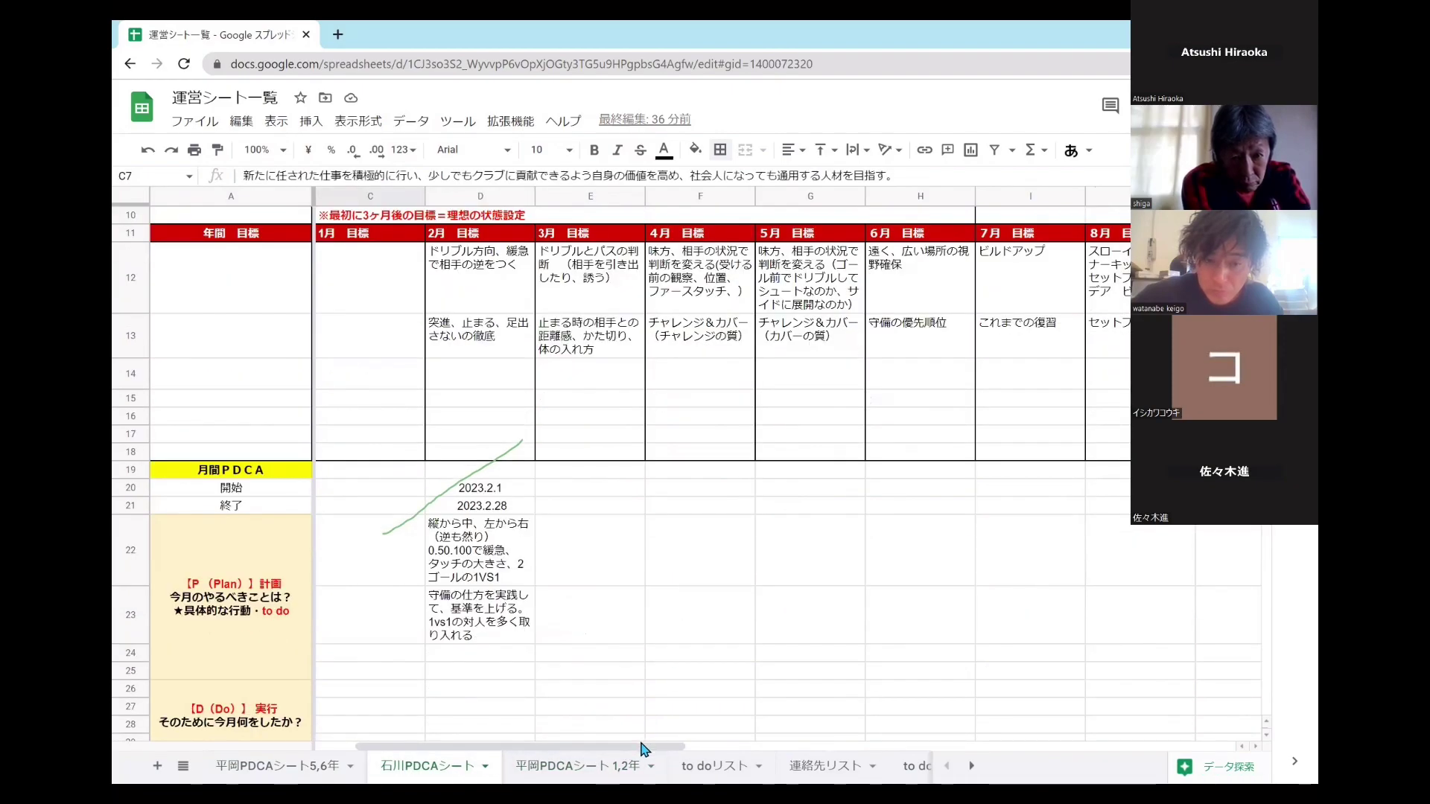
{"action": "left_click_drag", "start_coordinate": [645, 750], "coordinate": [628, 750]}
{"action": "scroll", "coordinate": [665, 591], "scroll_direction": "down", "scroll_amount": 1}
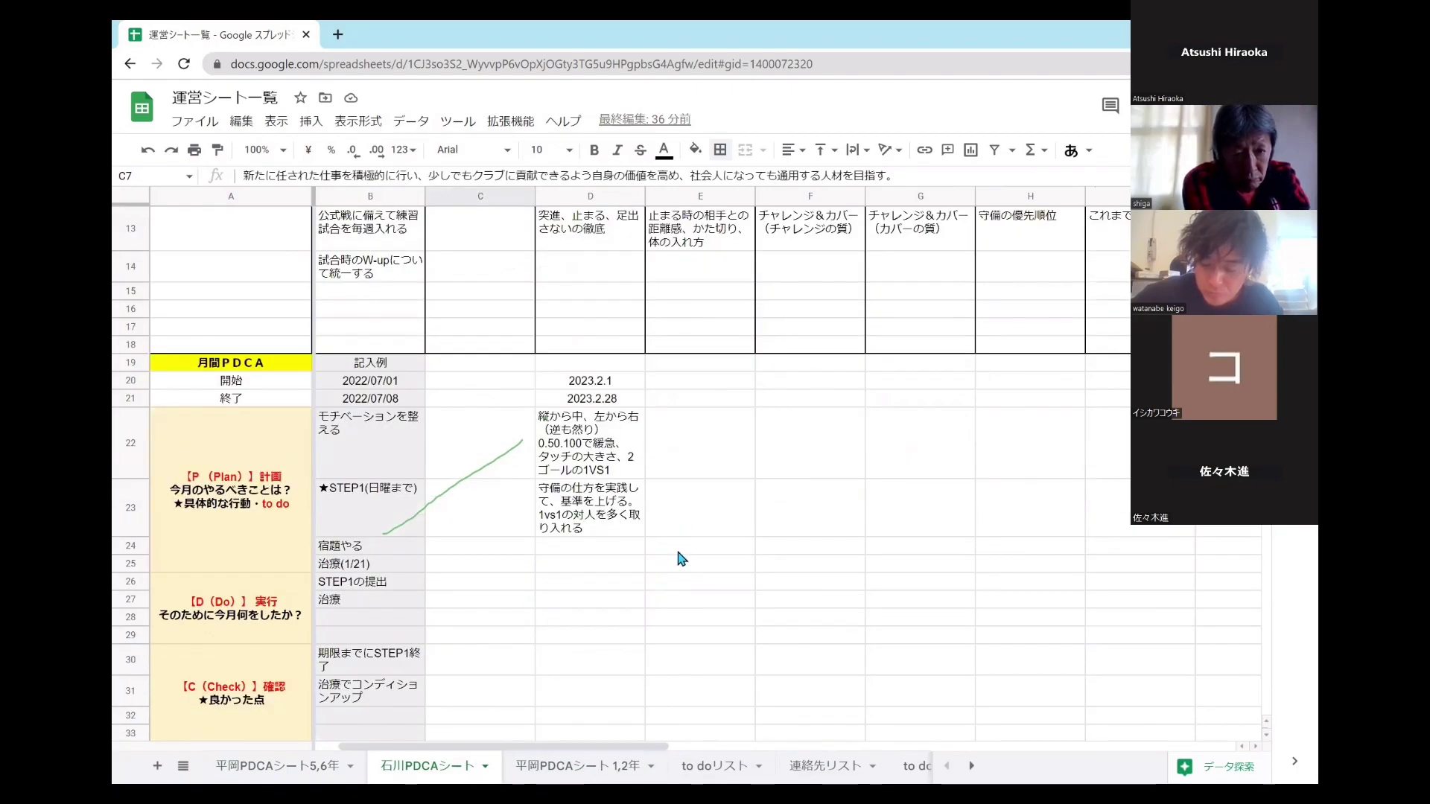
{"action": "scroll", "coordinate": [683, 564], "scroll_direction": "up", "scroll_amount": 3}
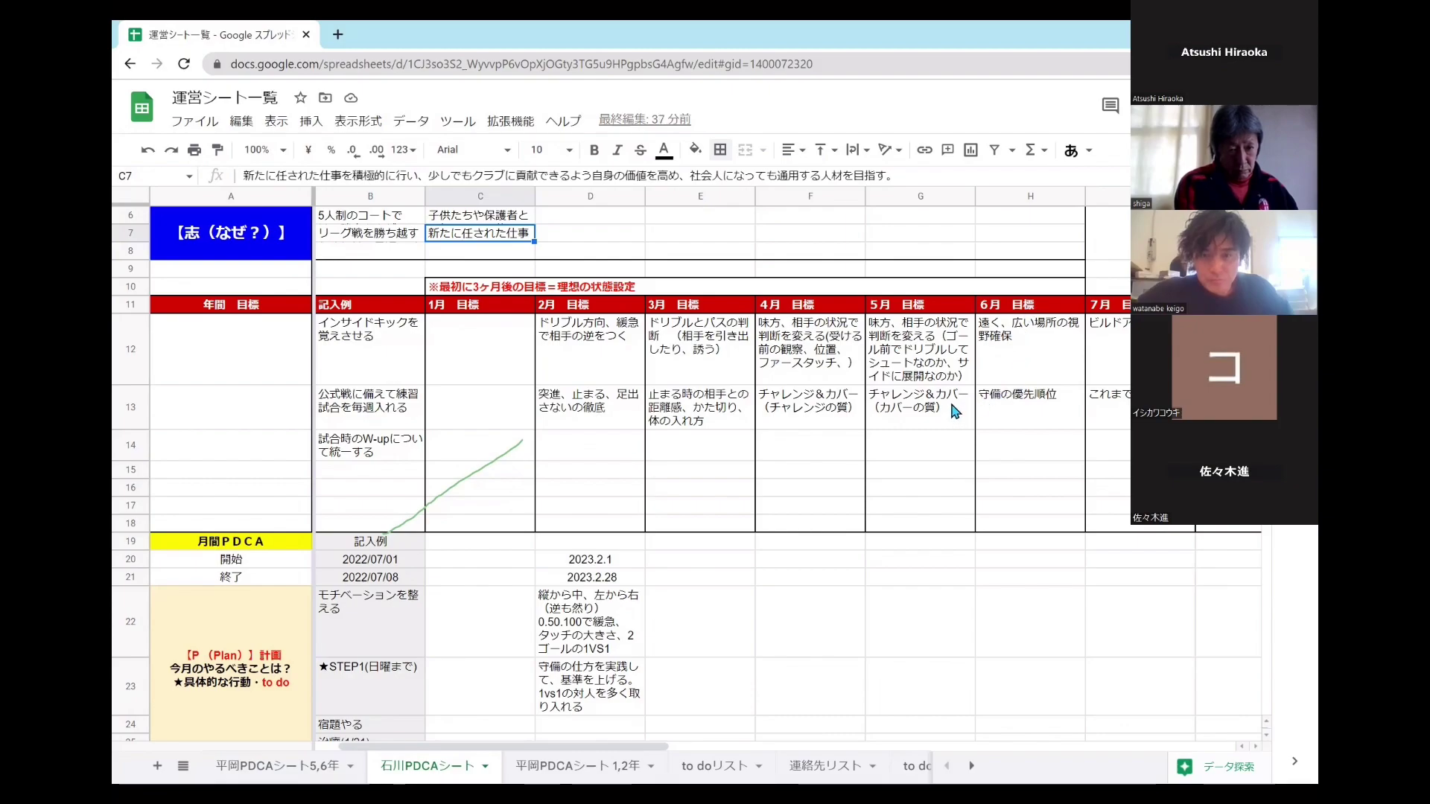
{"action": "scroll", "coordinate": [857, 430], "scroll_direction": "down", "scroll_amount": 3}
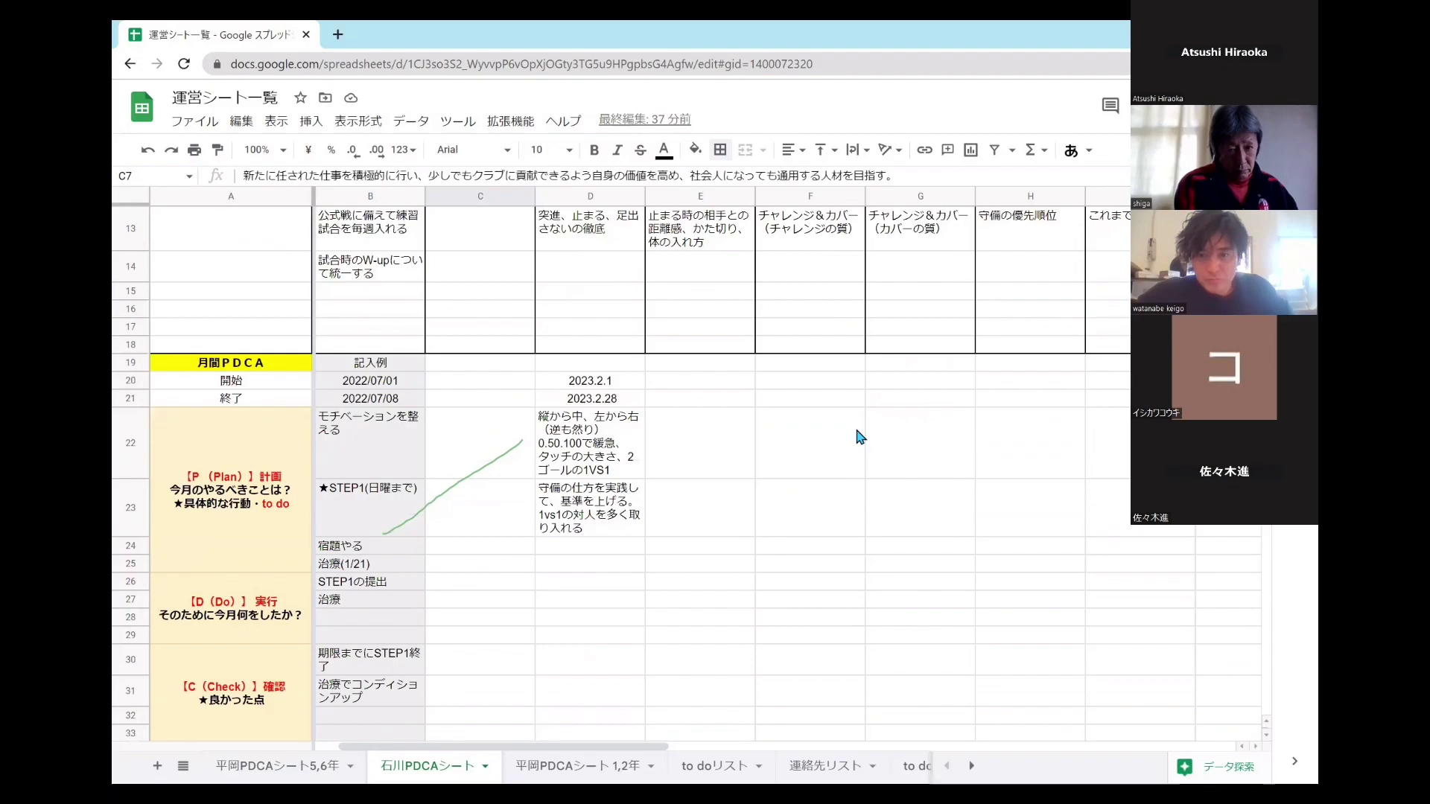
{"action": "scroll", "coordinate": [861, 438], "scroll_direction": "down", "scroll_amount": 1}
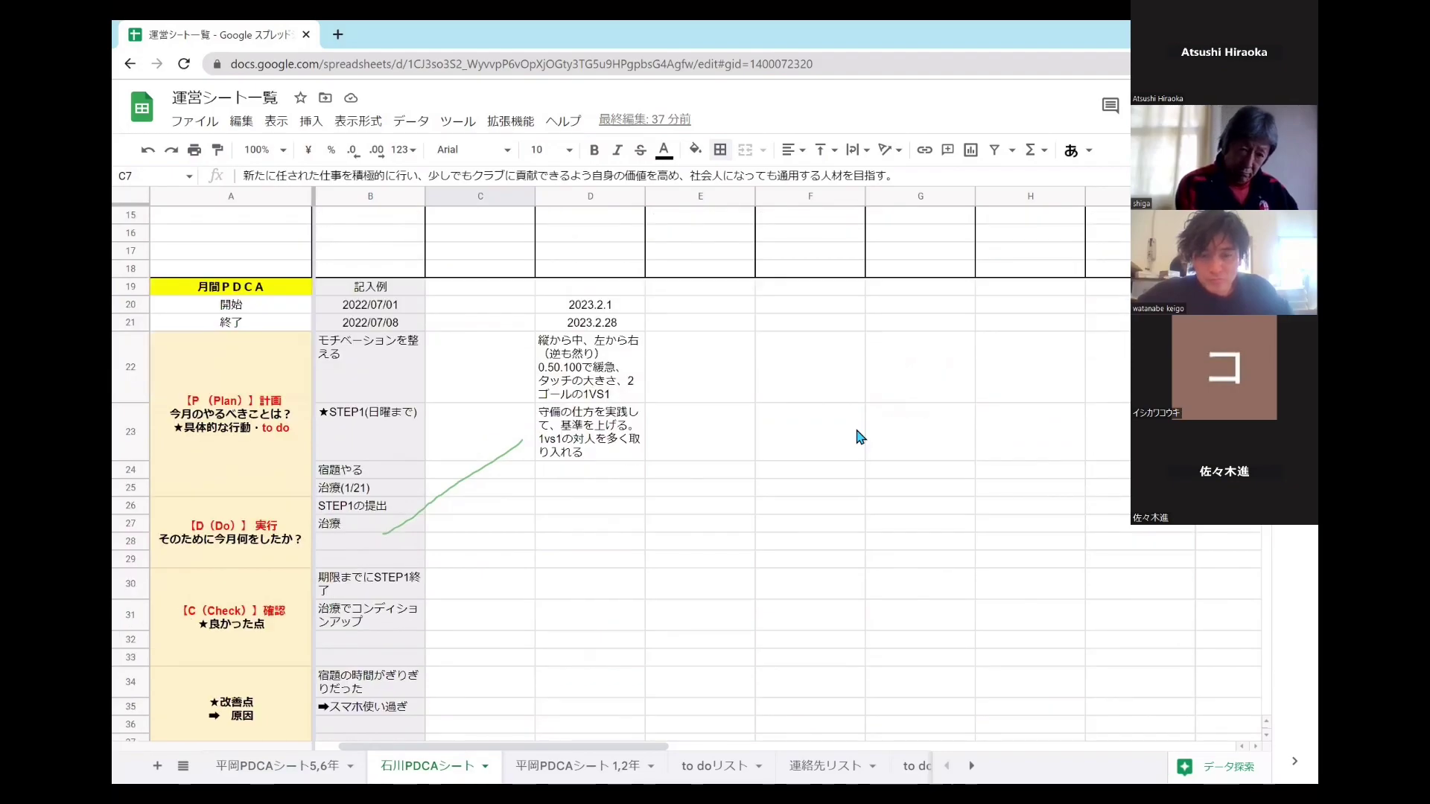
{"action": "scroll", "coordinate": [856, 424], "scroll_direction": "up", "scroll_amount": 2}
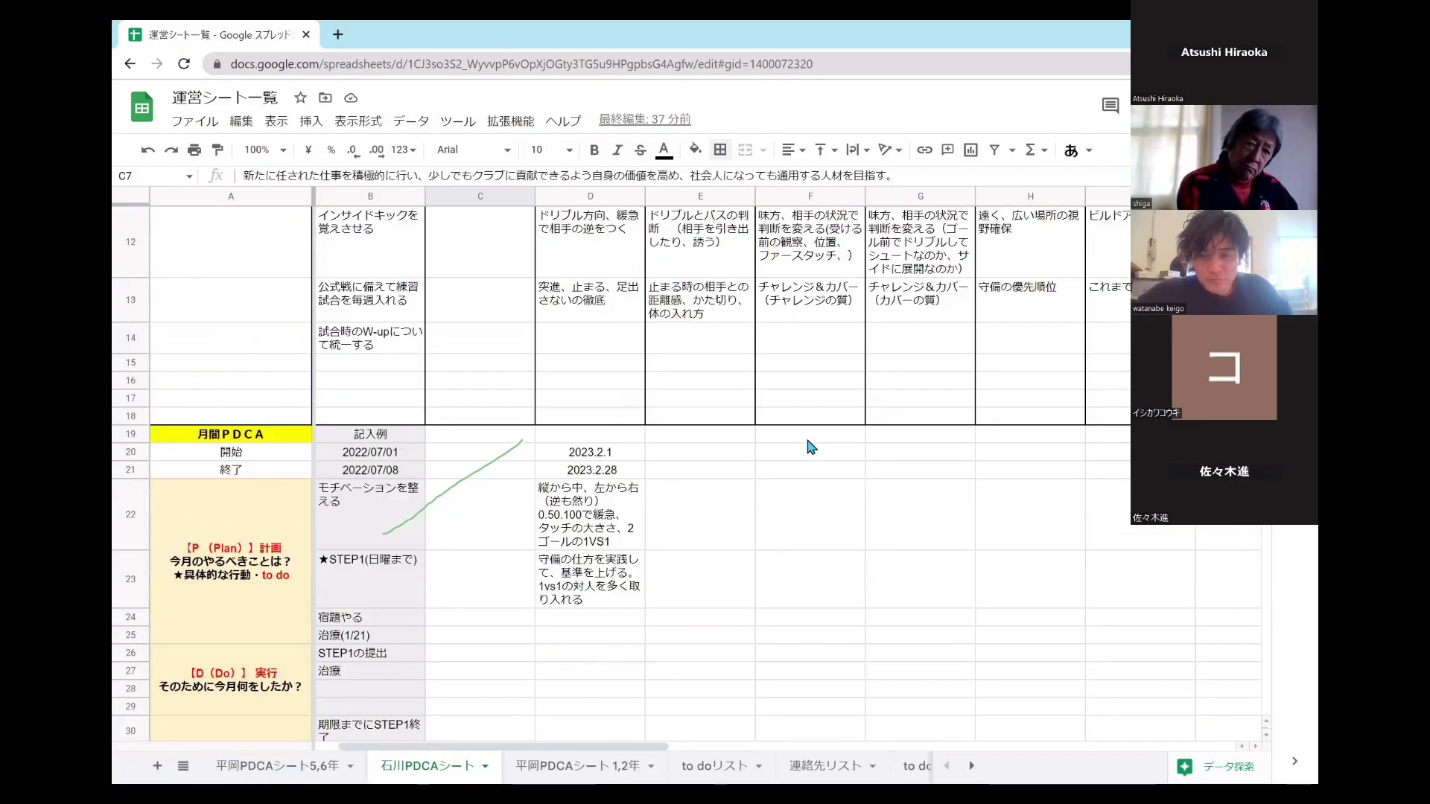
{"action": "key", "text": "alt+Tab"}
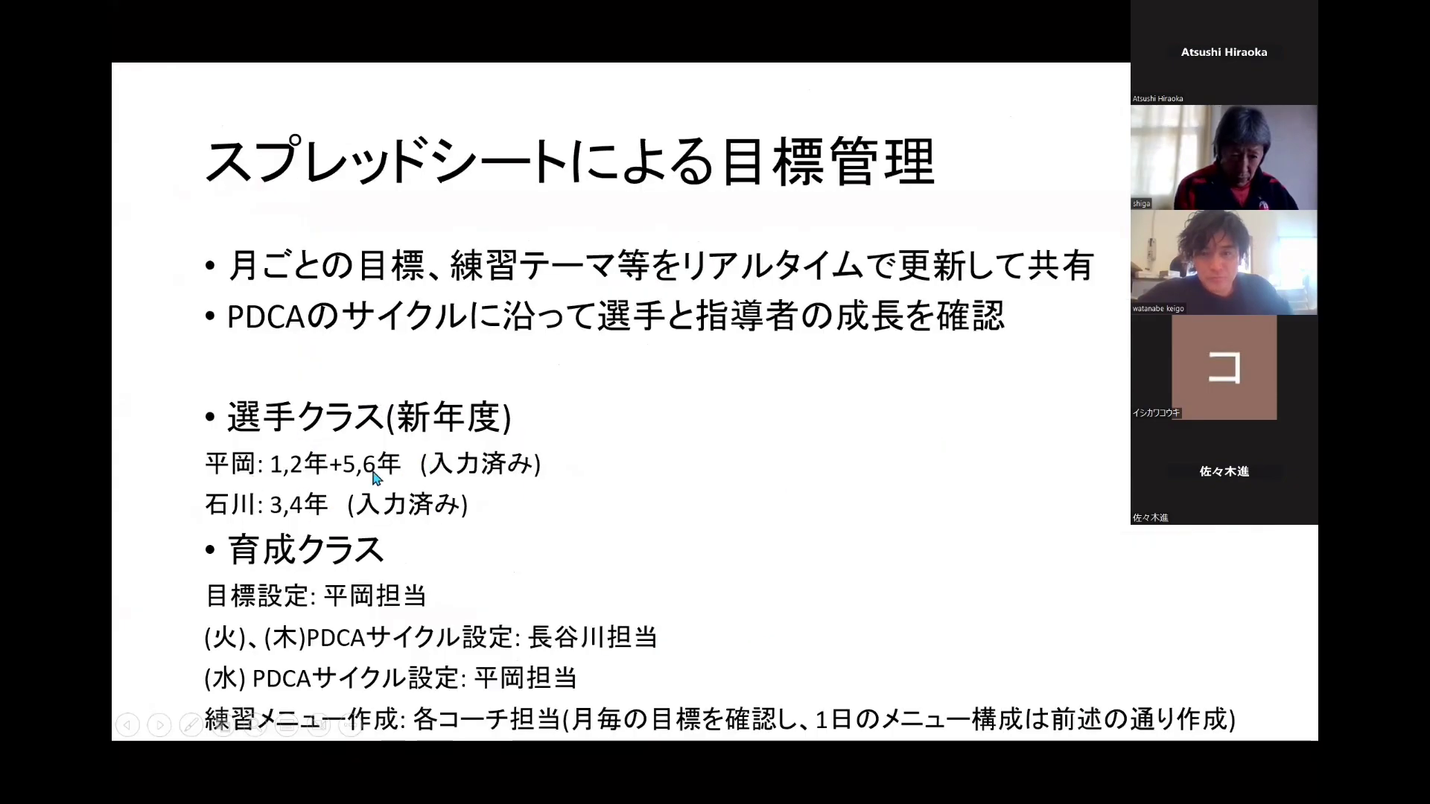